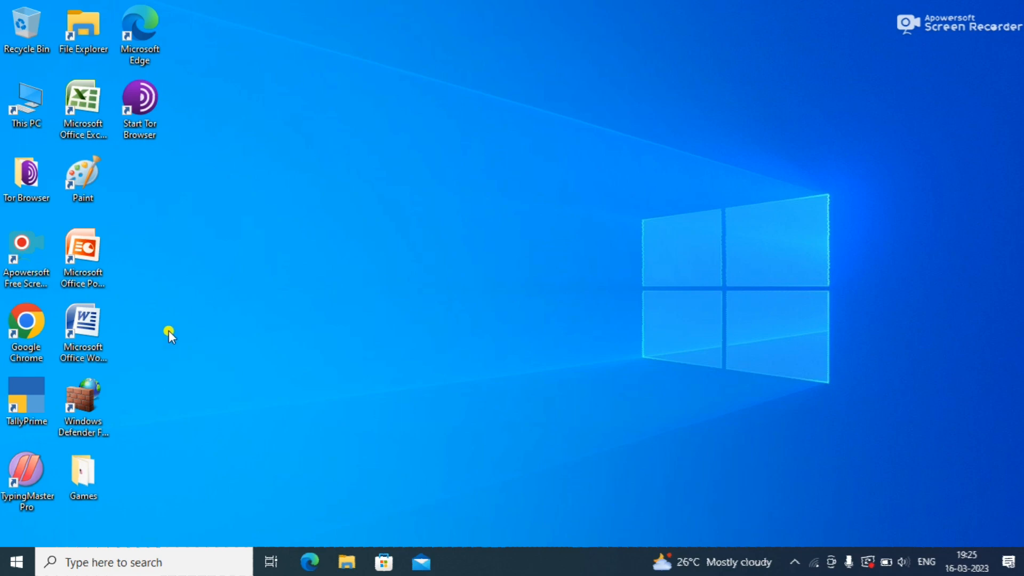
Start TallyPrime and continue in educational mode.
double_click(29, 389)
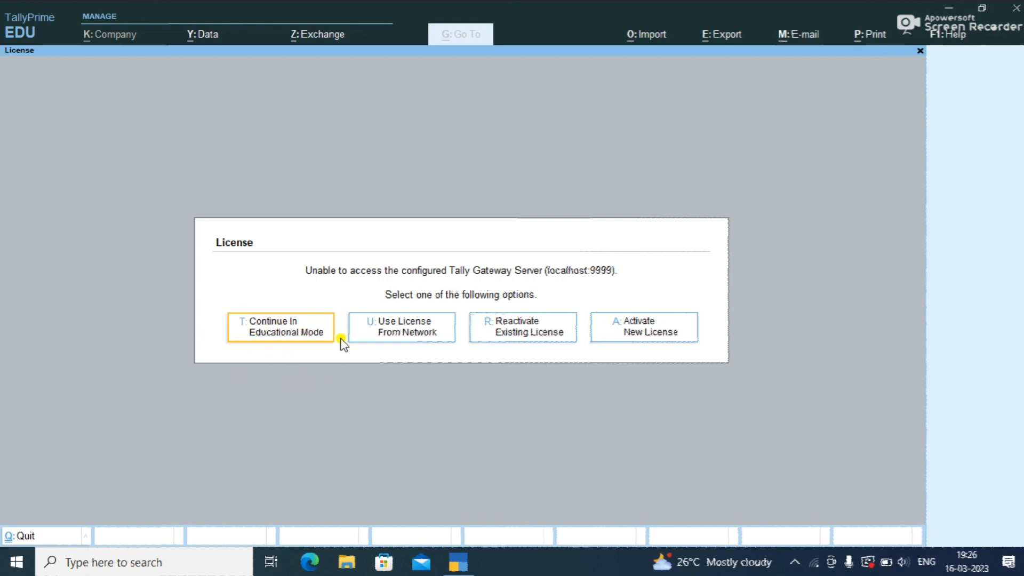
left_click(274, 346)
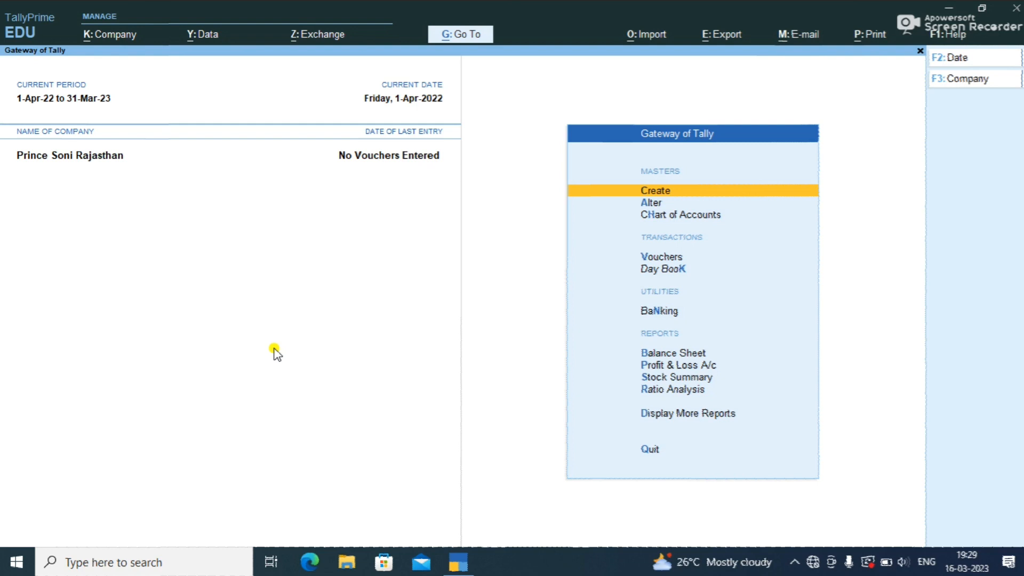
Open voucher entry from the Gateway of Tally and switch the new voucher to the Purchase type.
key("Down")
key("Down")
key("Down")
key("Down")
key("Up")
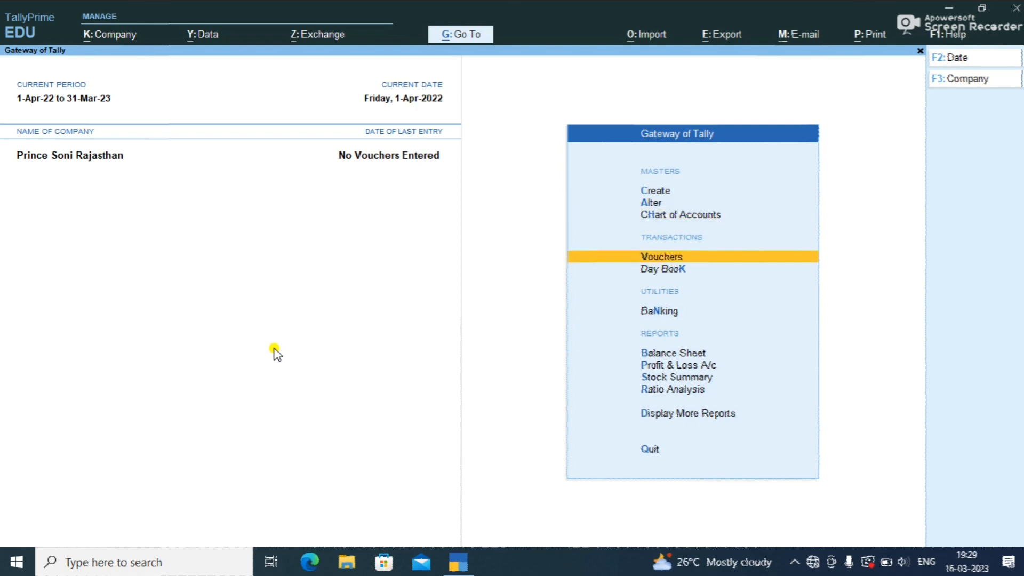
key("Return")
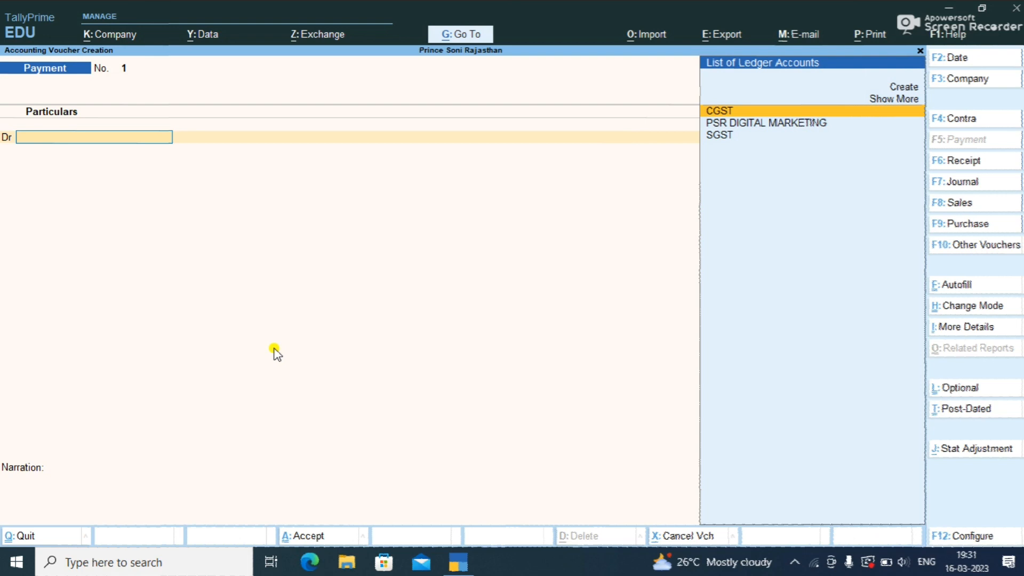
key("F9")
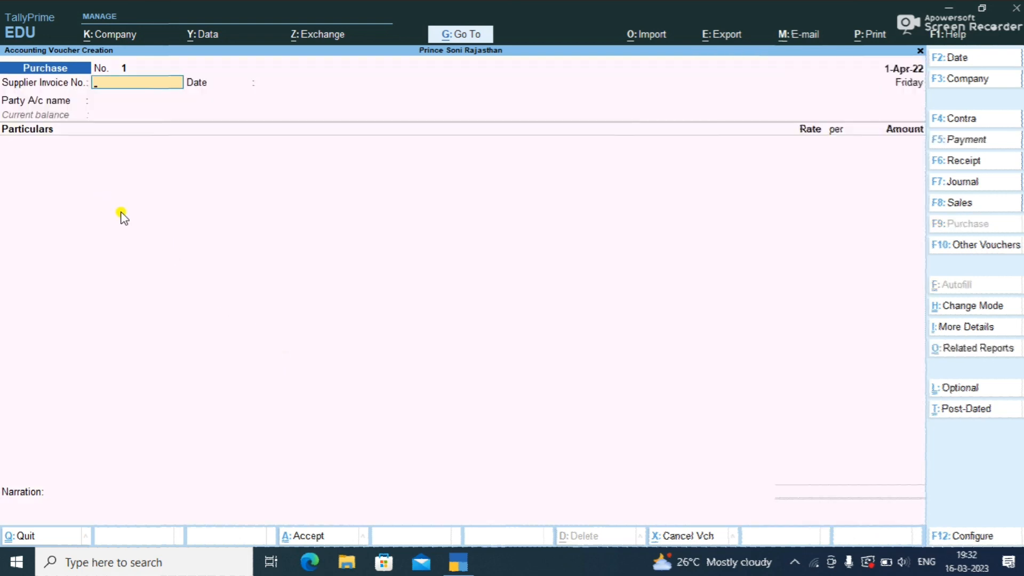
Set the purchase voucher's mode to Accounting Invoice.
key("ctrl")
key("ctrl+h")
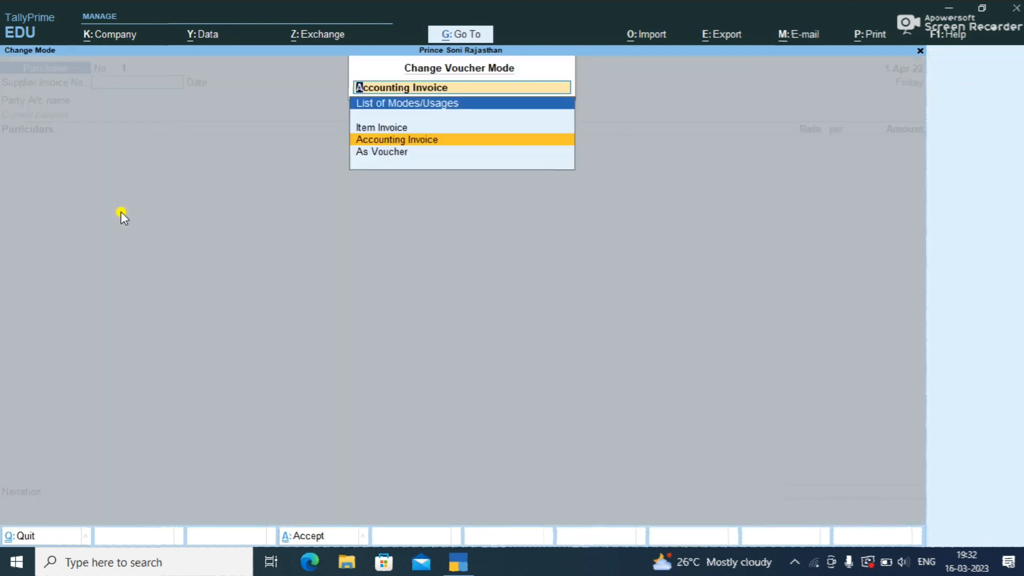
key("Up")
key("Down")
key("Down")
key("Up")
key("Down")
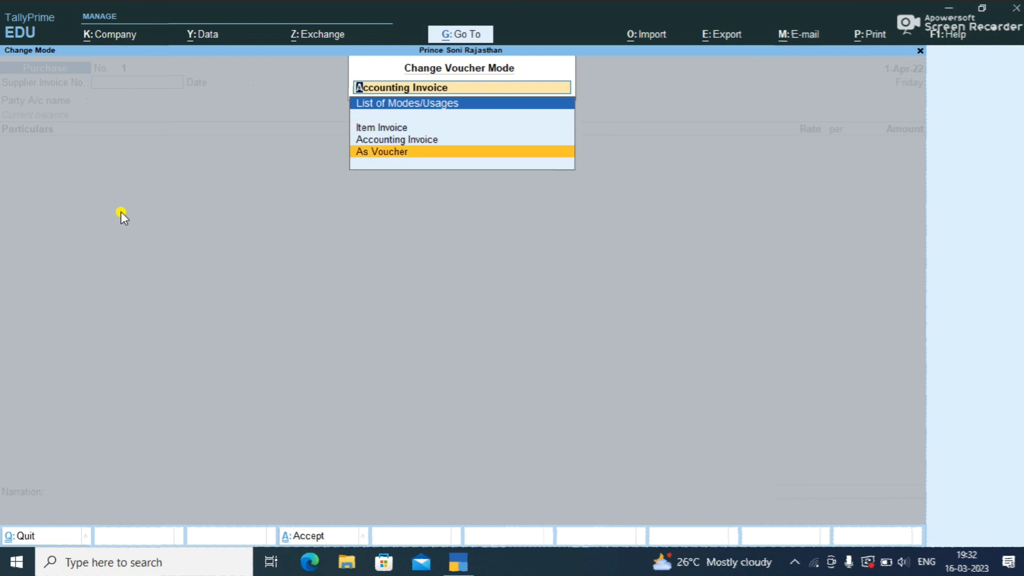
key("Up")
key("Up")
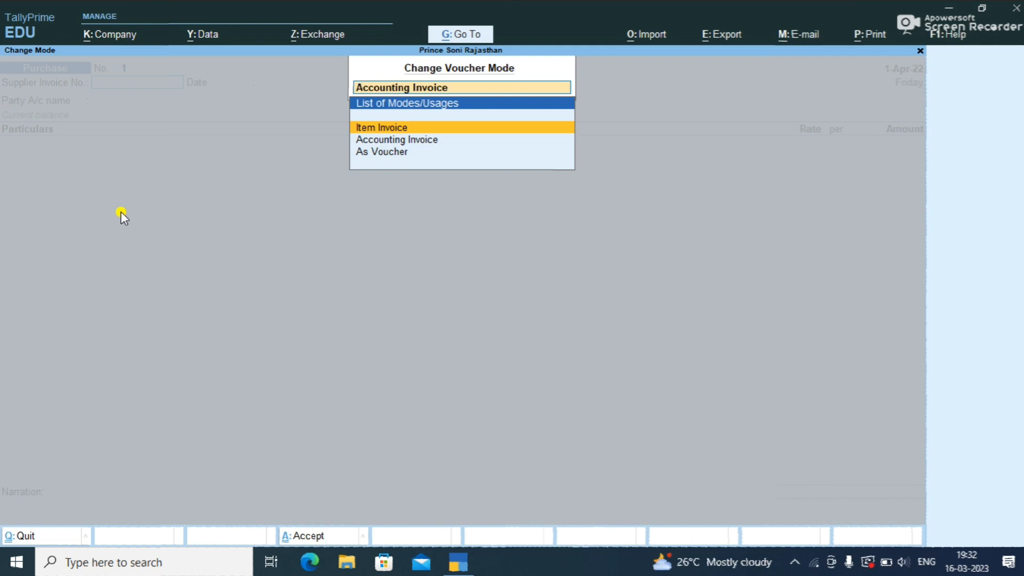
key("Down")
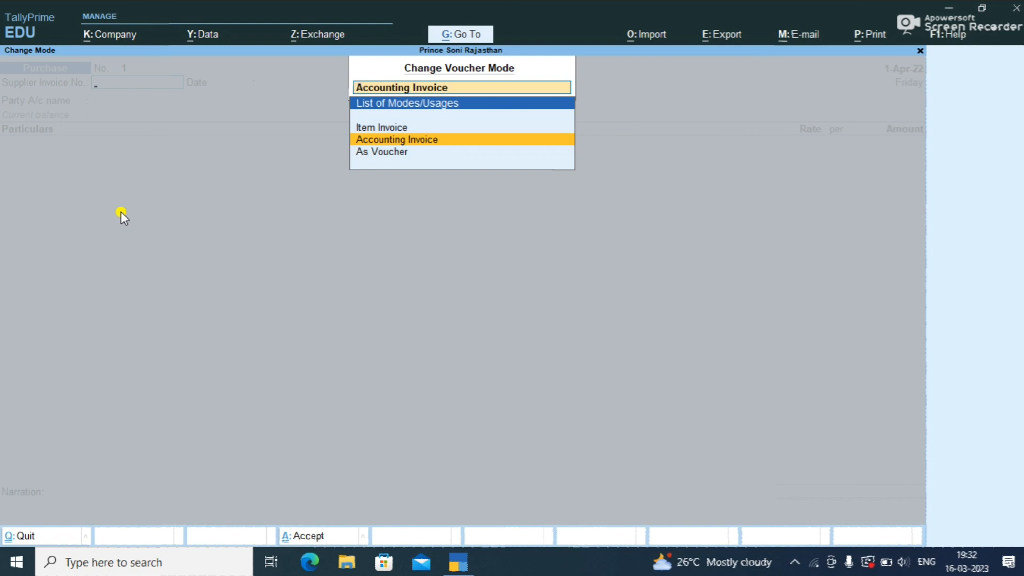
key("Return")
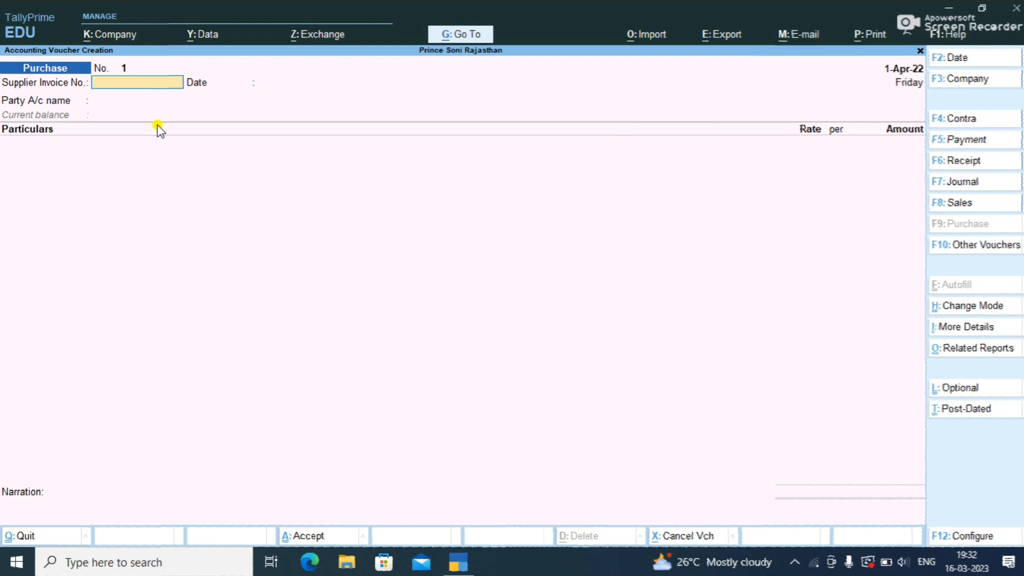
Enter 123456 as the supplier invoice number and accept 1-Apr-22 as the invoice date.
type("123456")
key("Return")
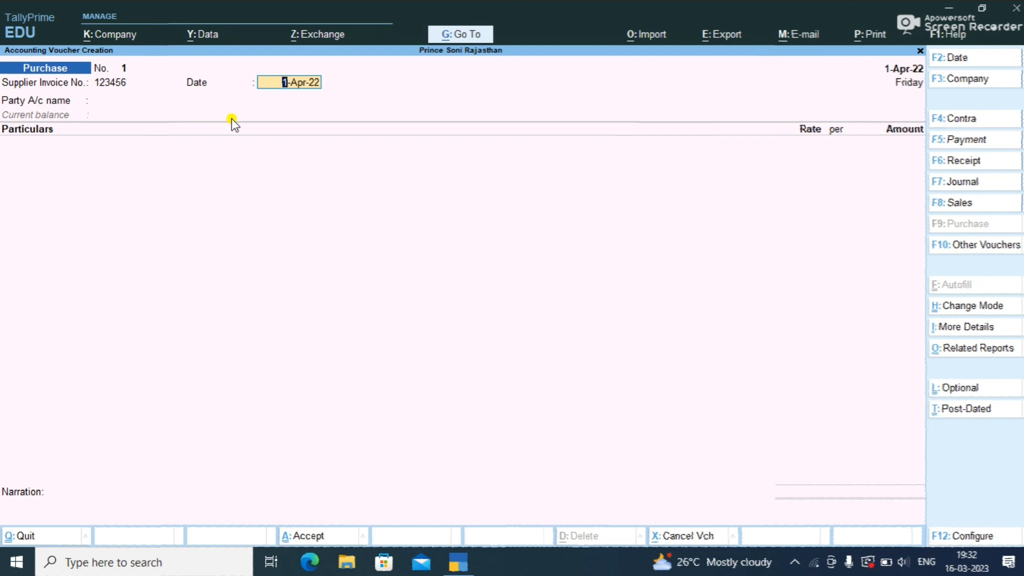
key("Return")
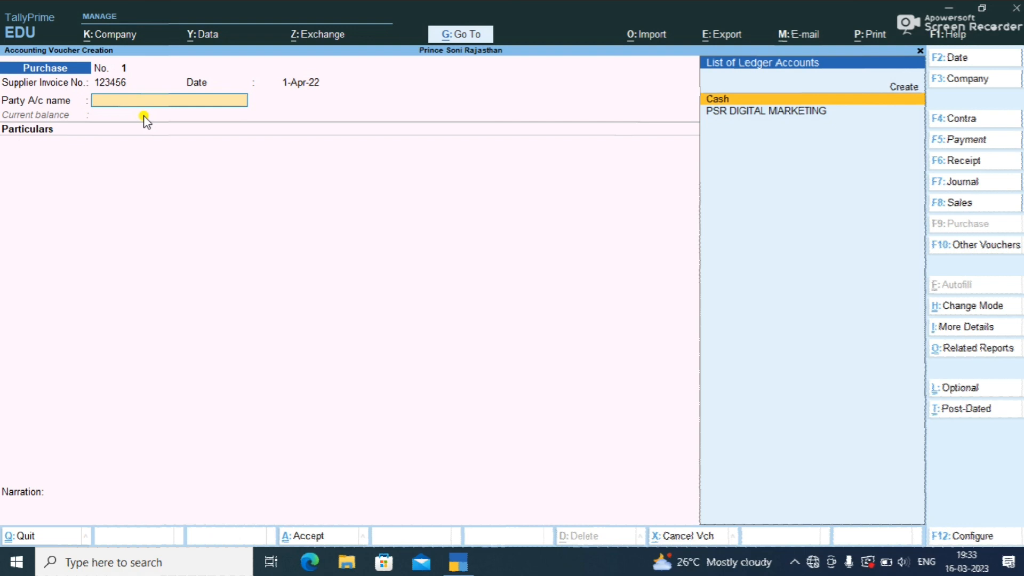
Choose PSR DIGITAL MARKETING as the party account and leave all receipt details blank.
key("Down")
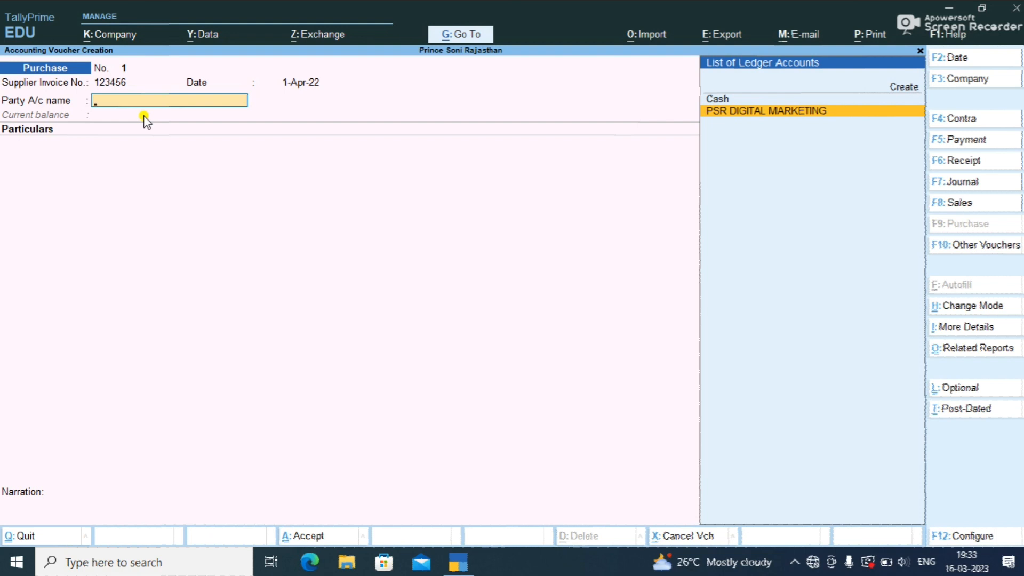
key("Return")
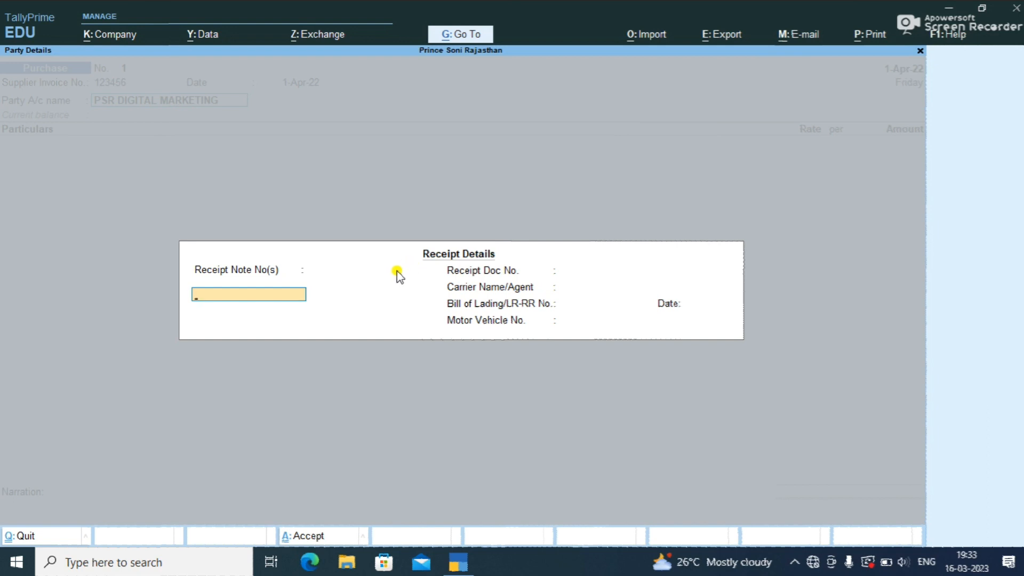
key("Return")
key("Return")
key("Return")
key("Return")
key("Return")
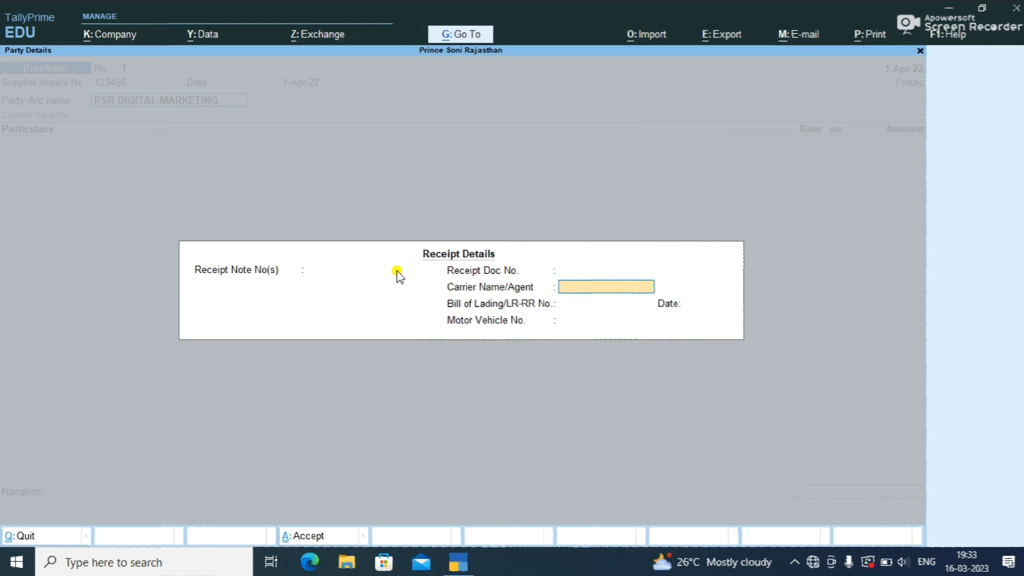
key("Return")
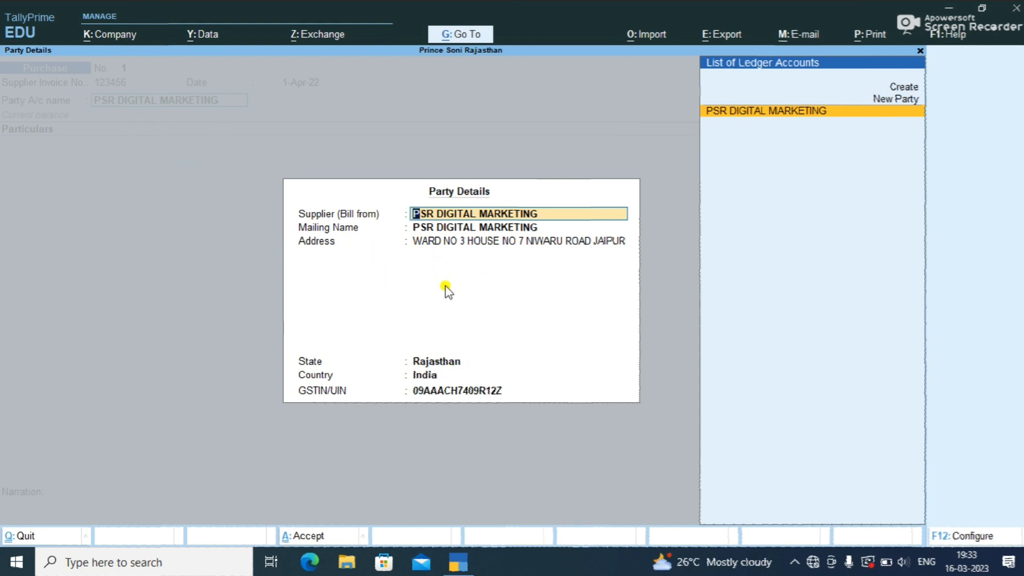
Accept the supplier's prefilled party details, keeping Rajasthan as the state.
key("Return")
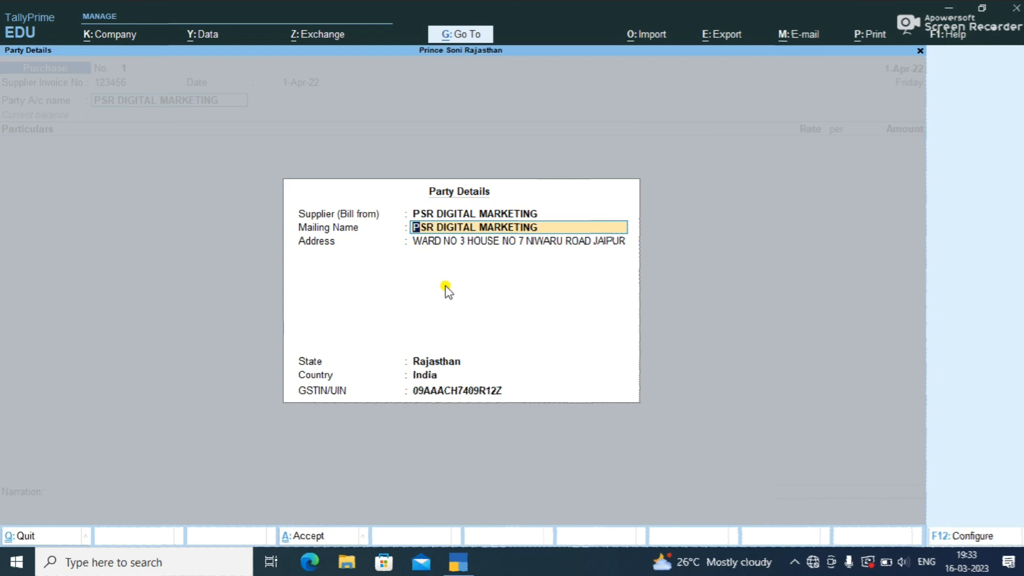
key("Return")
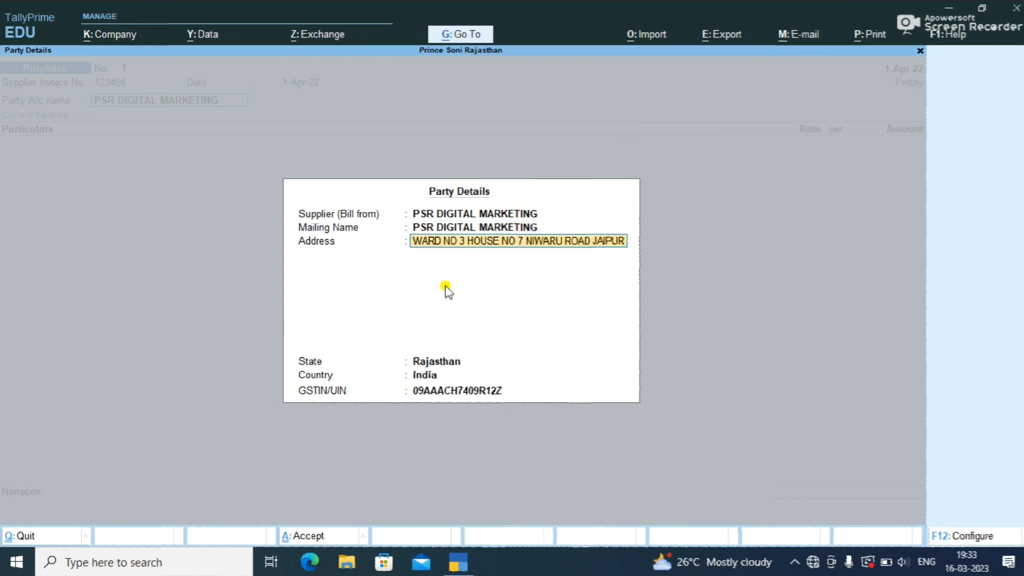
key("Return")
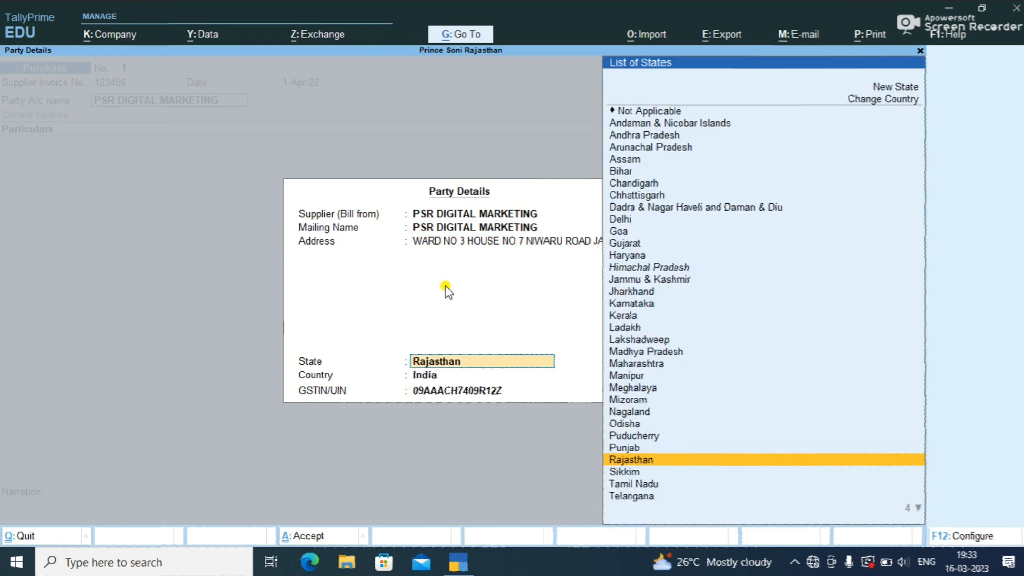
key("Return")
key("Return")
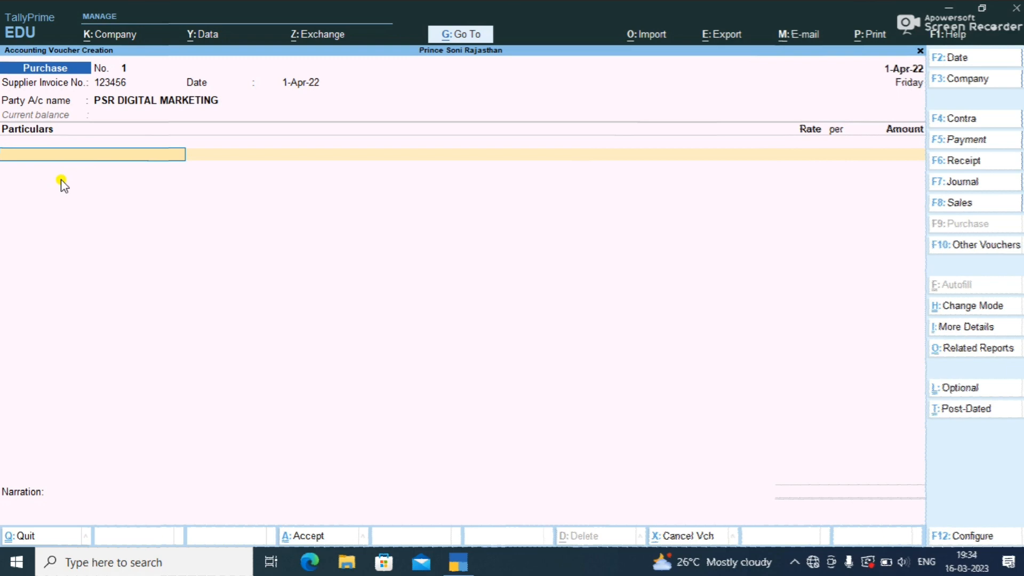
Start a new ledger from the voucher's first Particulars line and name it Digital Adv. Ser, without an alias.
key("space")
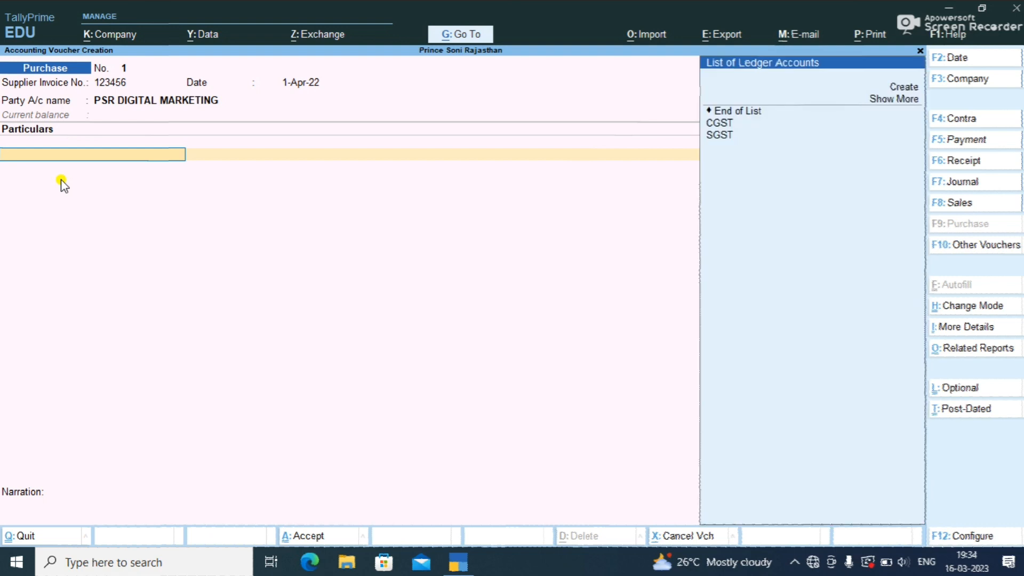
key("Up")
key("Up")
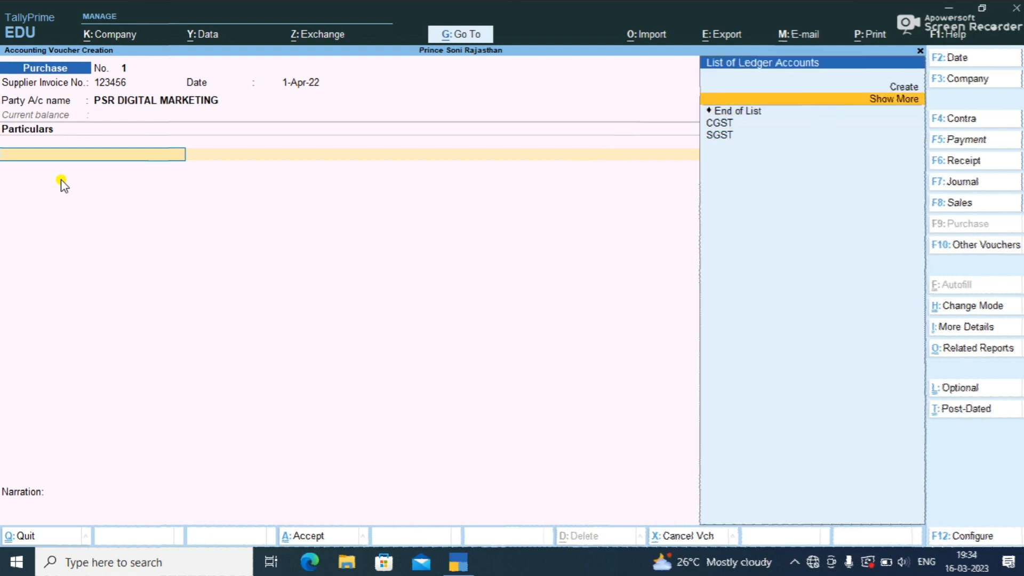
key("Return")
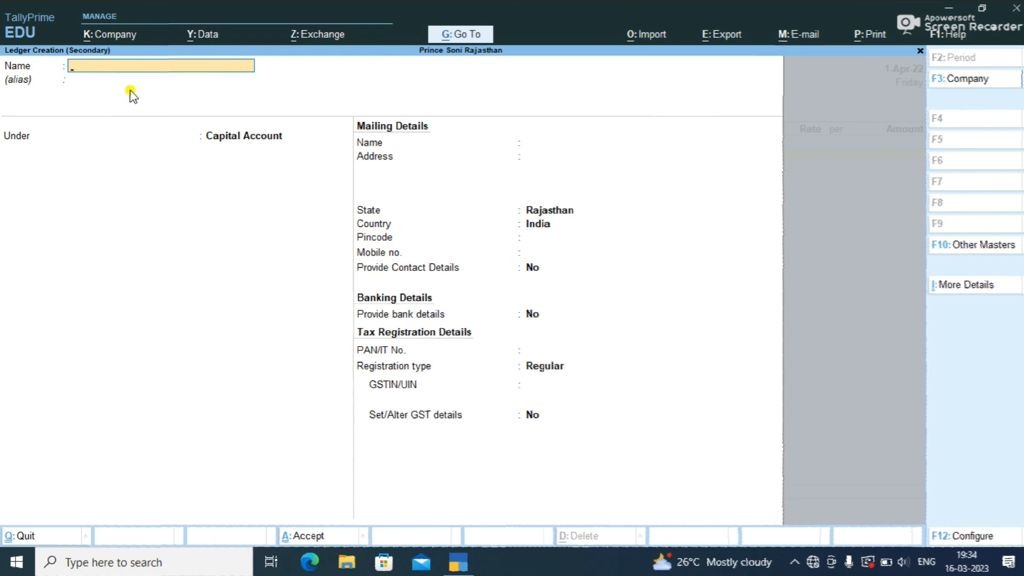
type("Digital Adv. Ser")
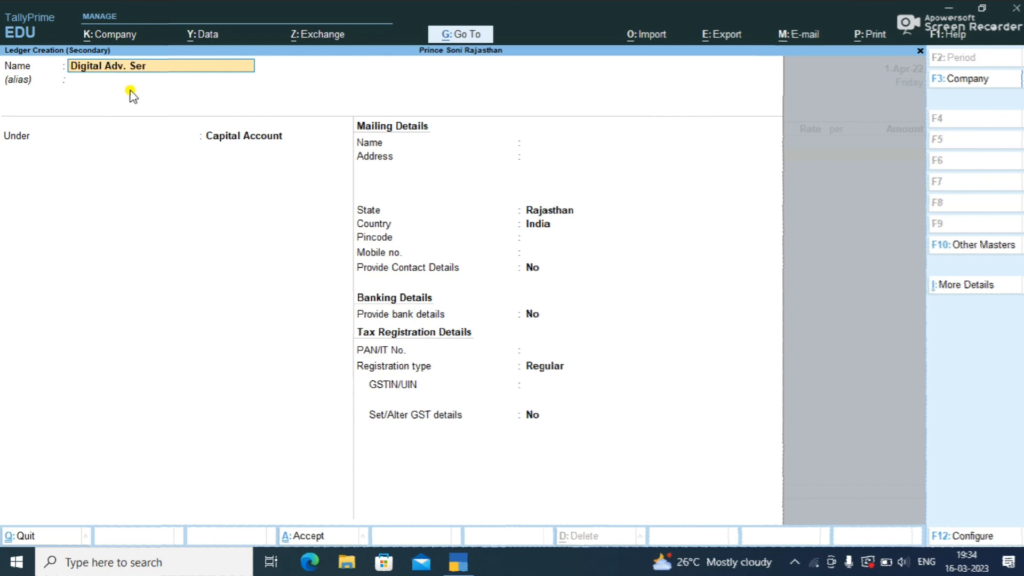
key("Return")
key("Return")
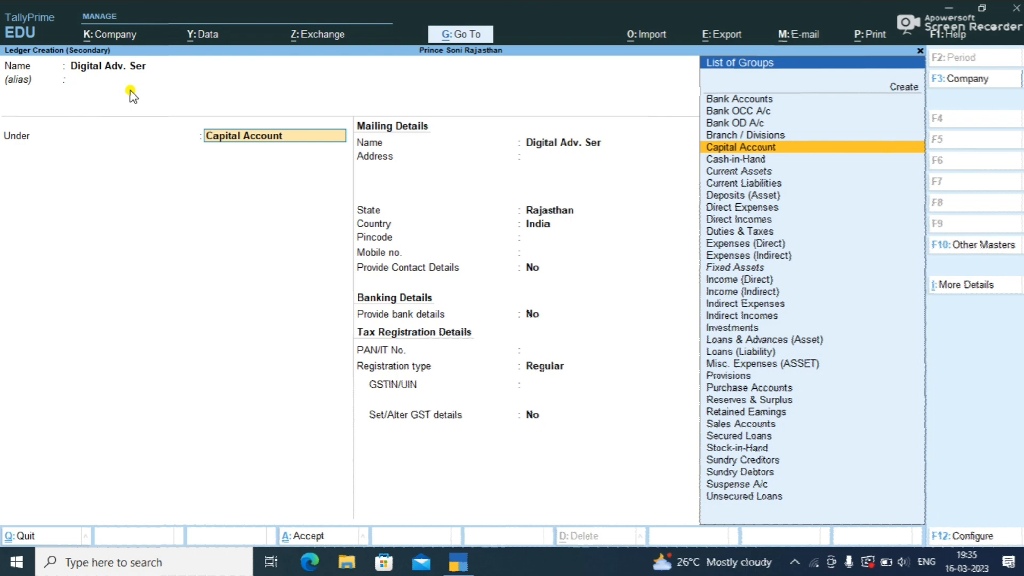
Place the new ledger under Indirect Expenses and set its ledger type to Not Applicable.
key("BackSpace")
type("Ind")
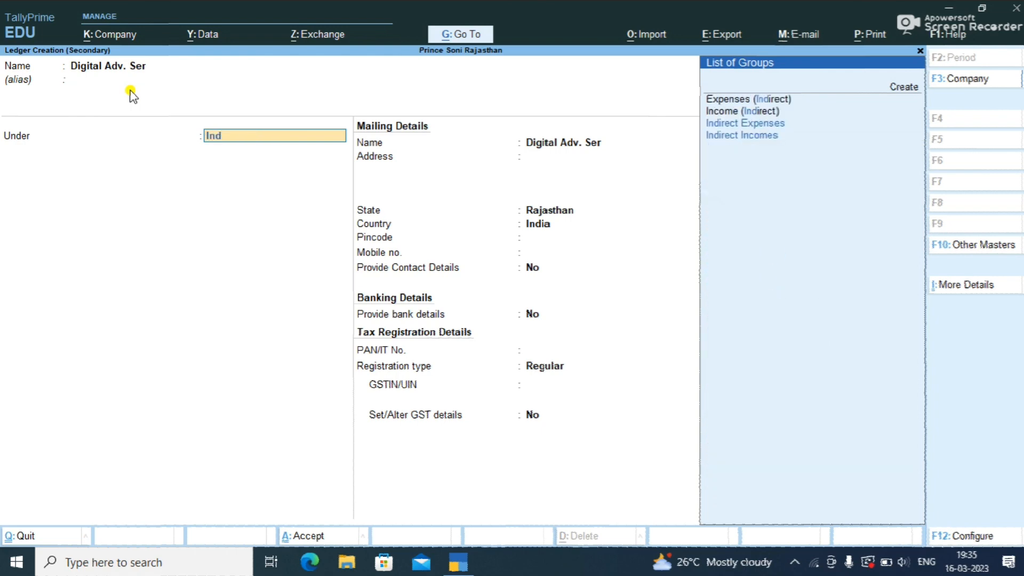
key("Down")
key("Down")
key("Up")
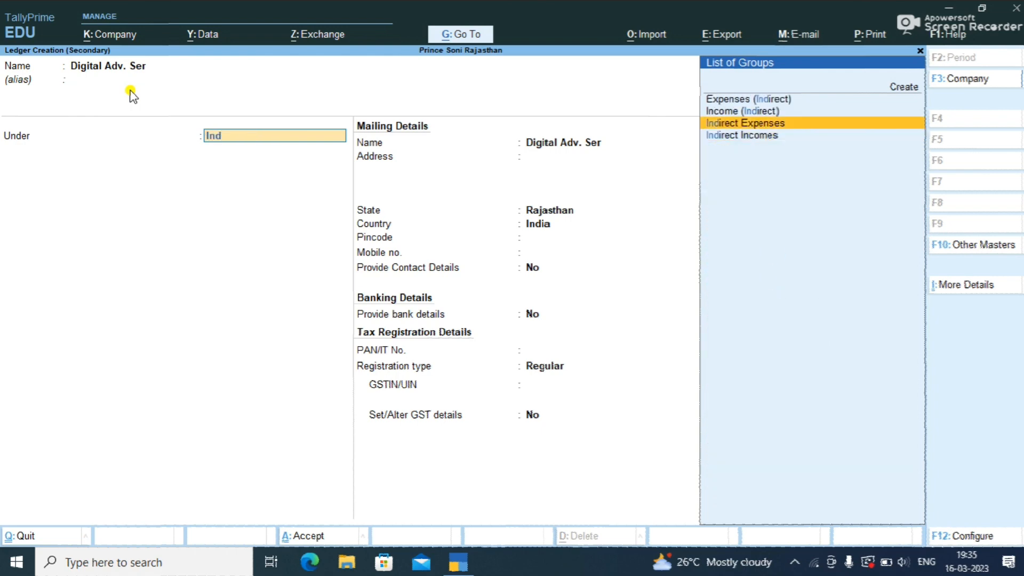
key("Return")
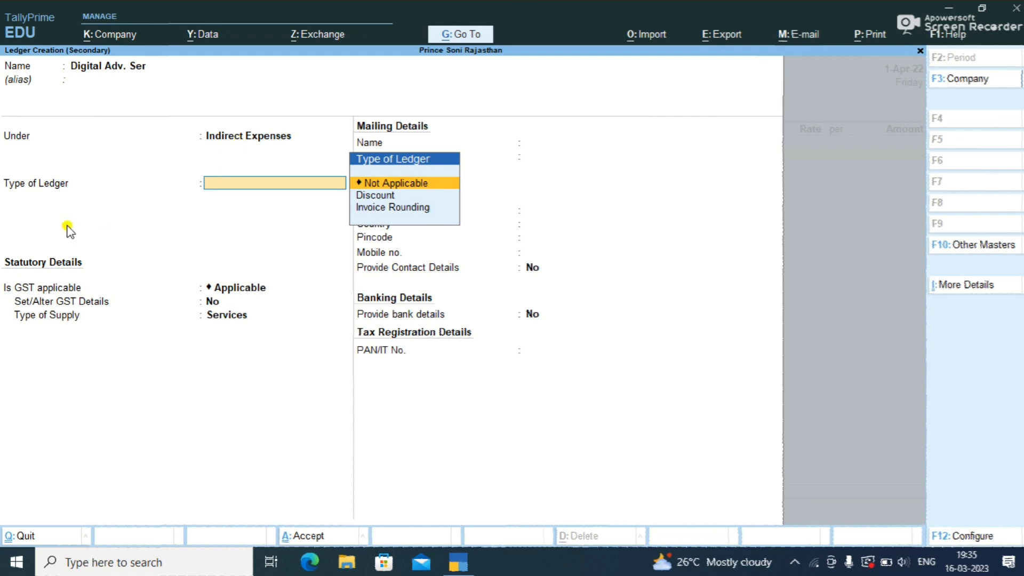
key("Return")
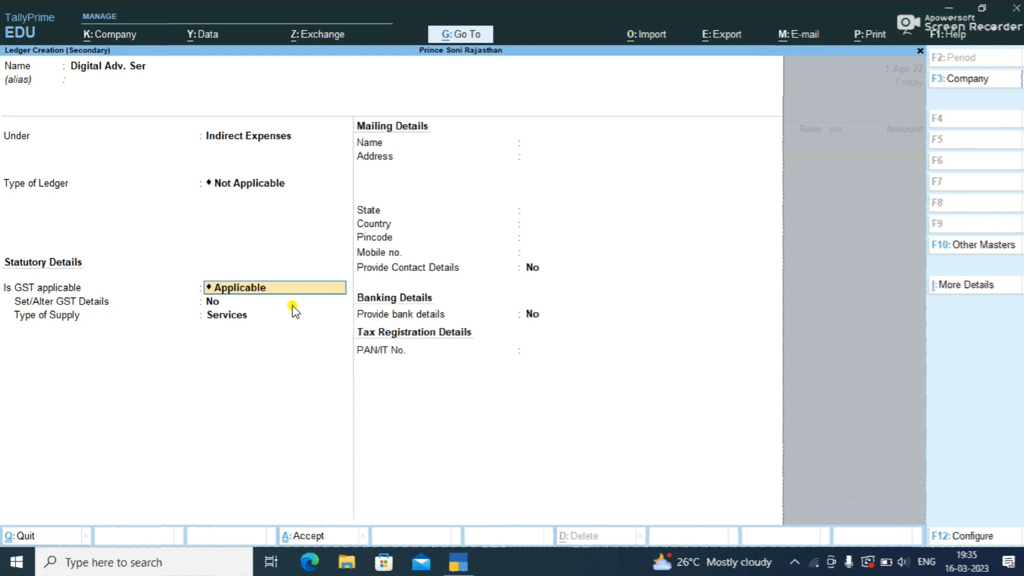
Keep GST as Applicable for the ledger and set Set/Alter GST Details to Yes.
key("Return")
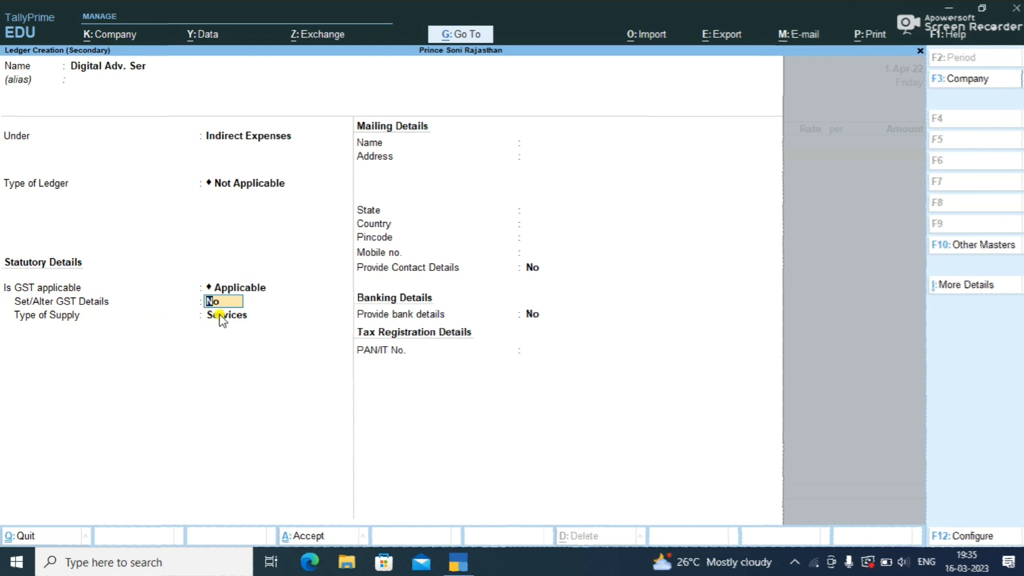
type("yes")
key("Return")
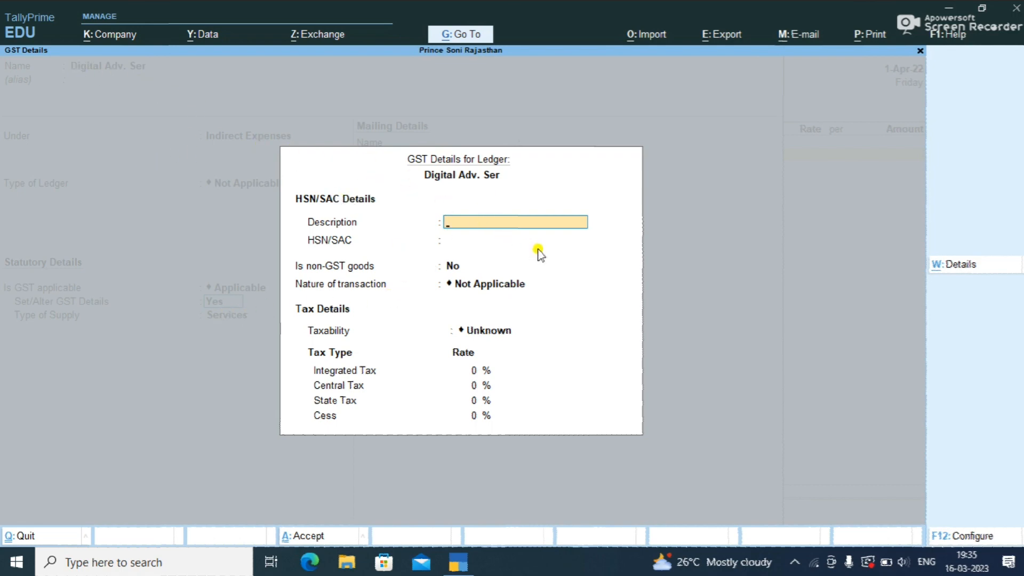
Set the GST description to Digital Adv Ser and HSN/SAC to 332455, keeping non-GST goods No and nature of transaction Not Applicable.
type("Digital Adv Ser")
key("Return")
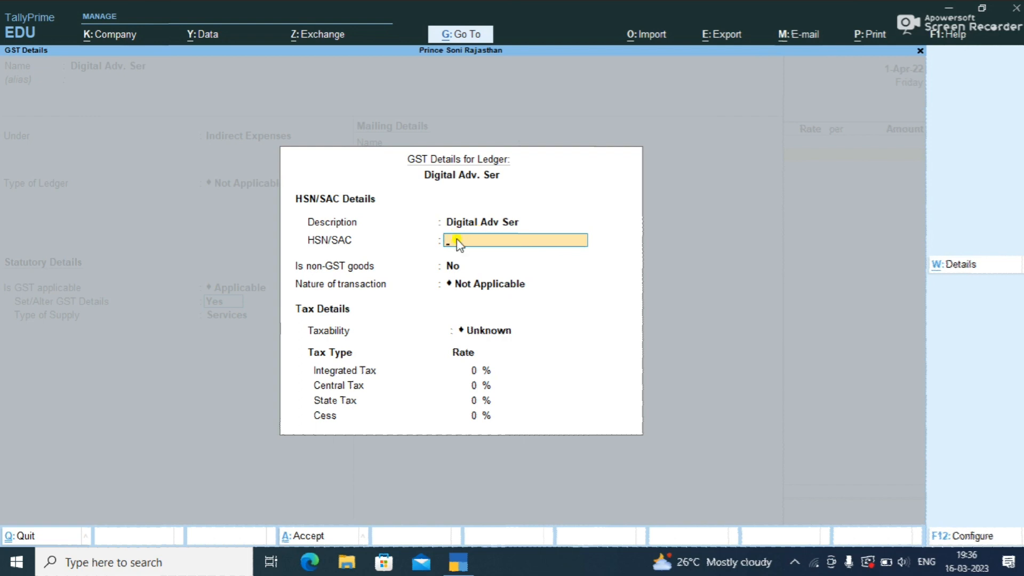
type("34455")
key("Return")
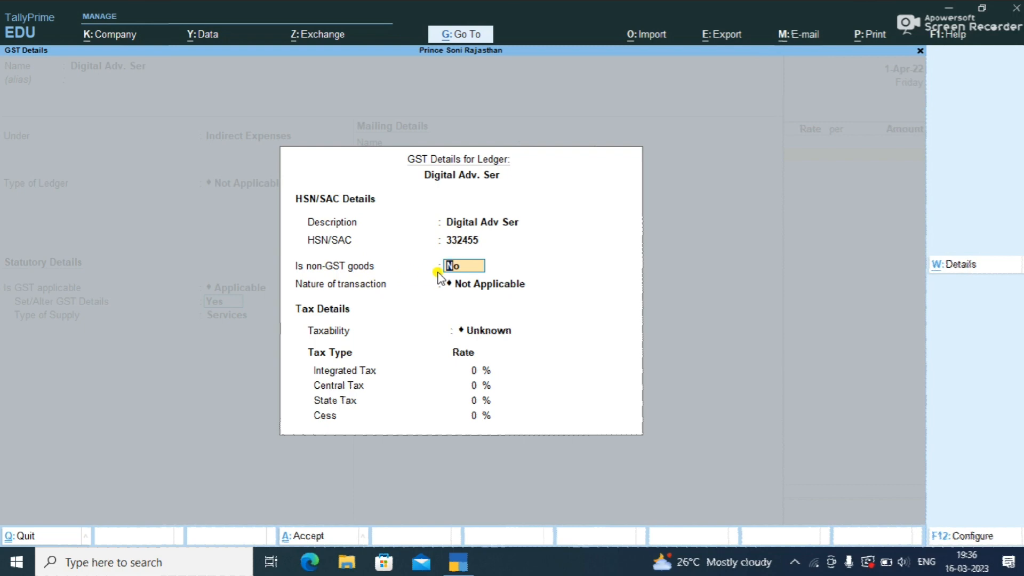
key("Return")
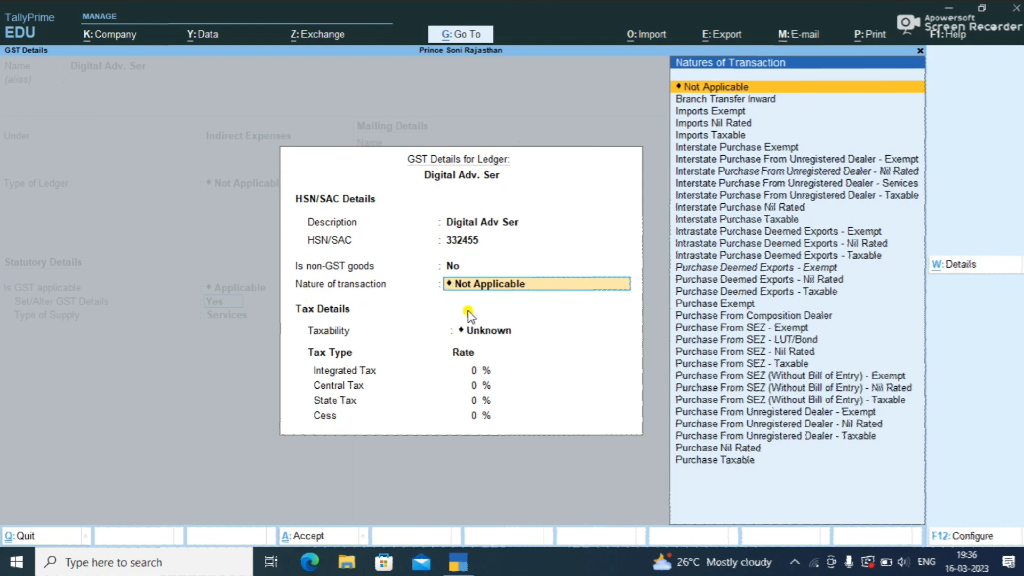
key("Return")
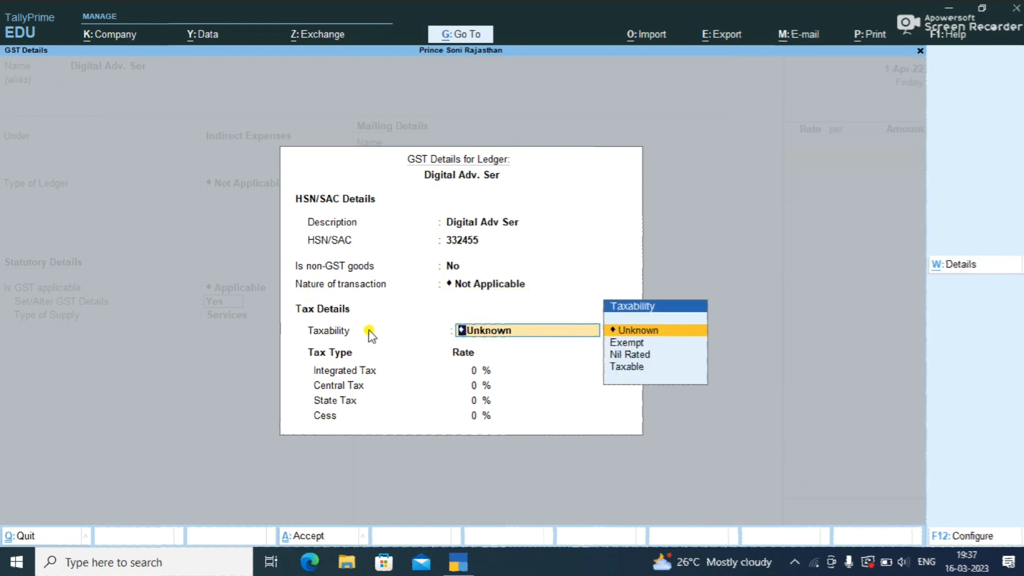
Set the ledger's taxability to Taxable with an integrated tax rate of 18%, keeping Cess at 0%, and accept the GST details.
key("Down")
key("Down")
key("Down")
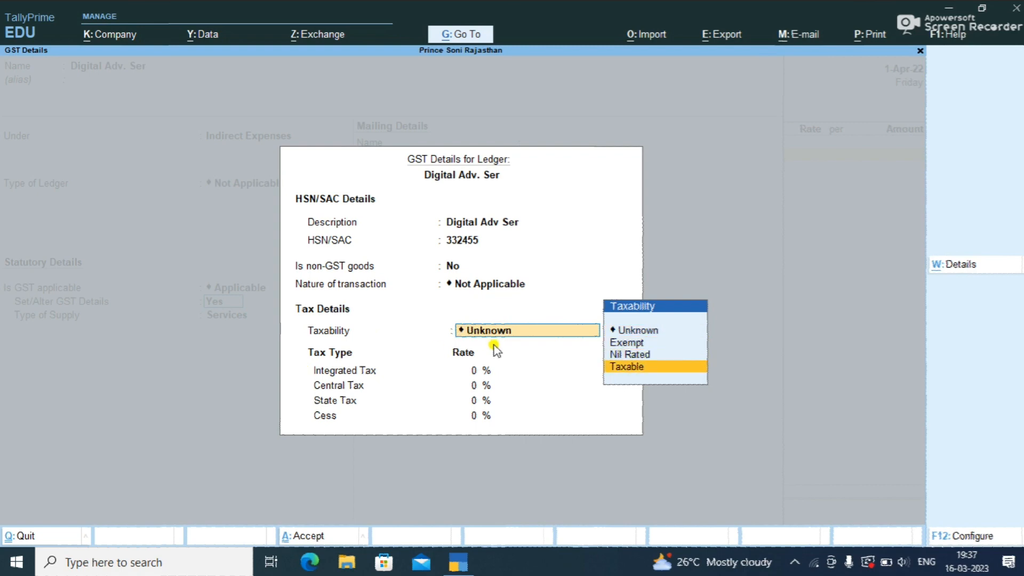
key("Return")
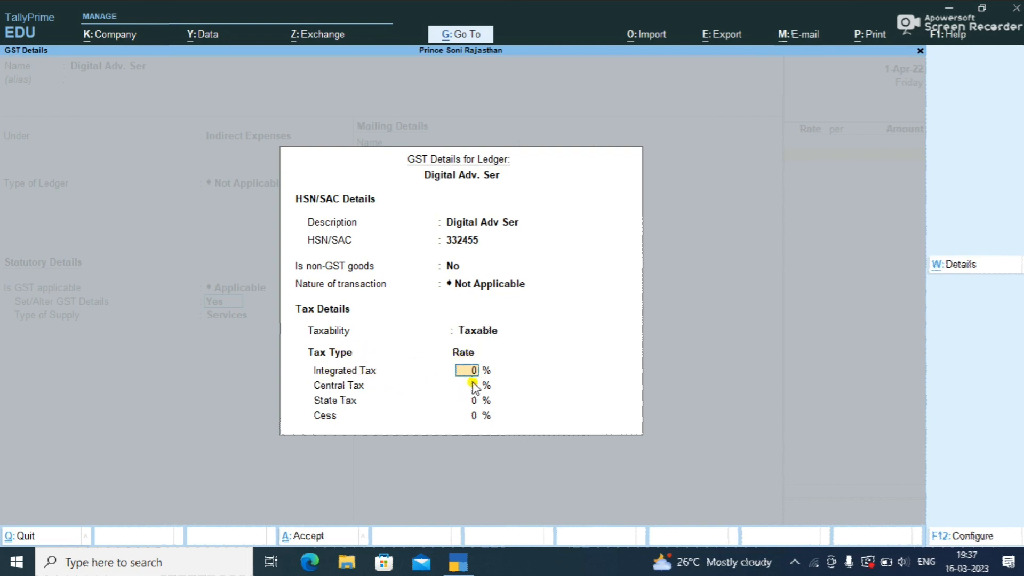
type("18")
key("Return")
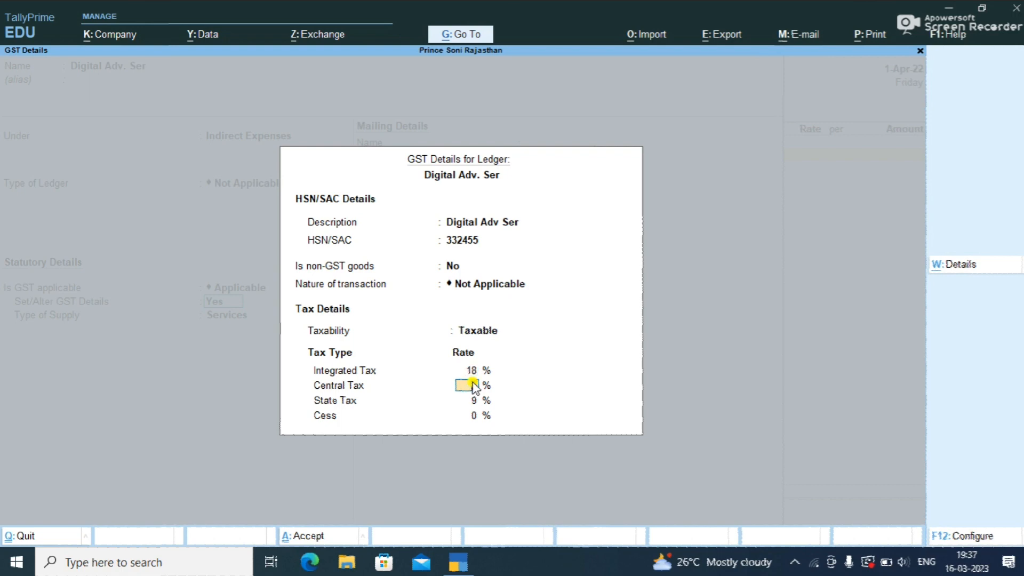
key("Return")
key("Return")
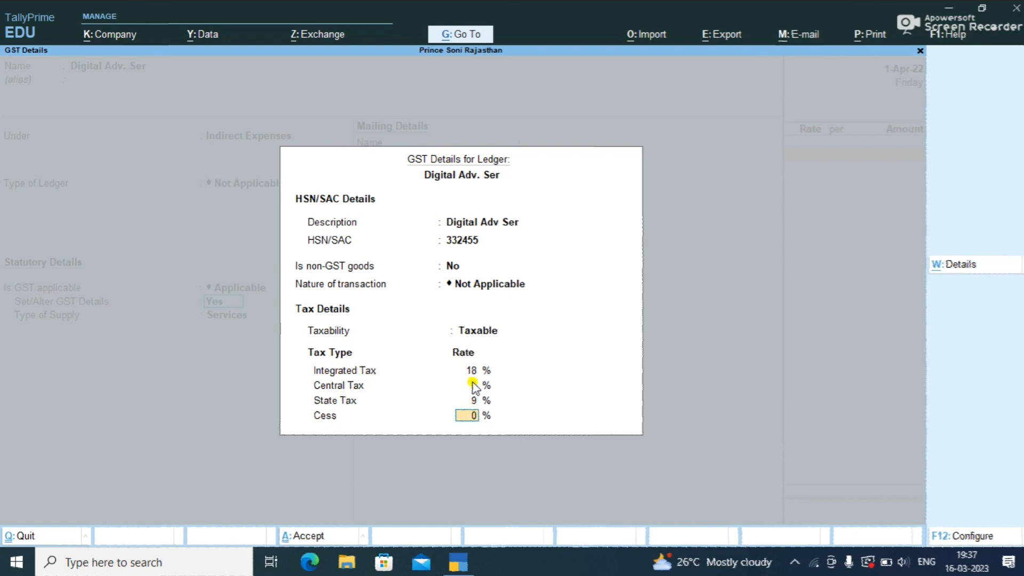
key("Return")
Choose Services as the type of supply, keep bank details at No, and save the Digital Adv. Ser ledger.
key("Up")
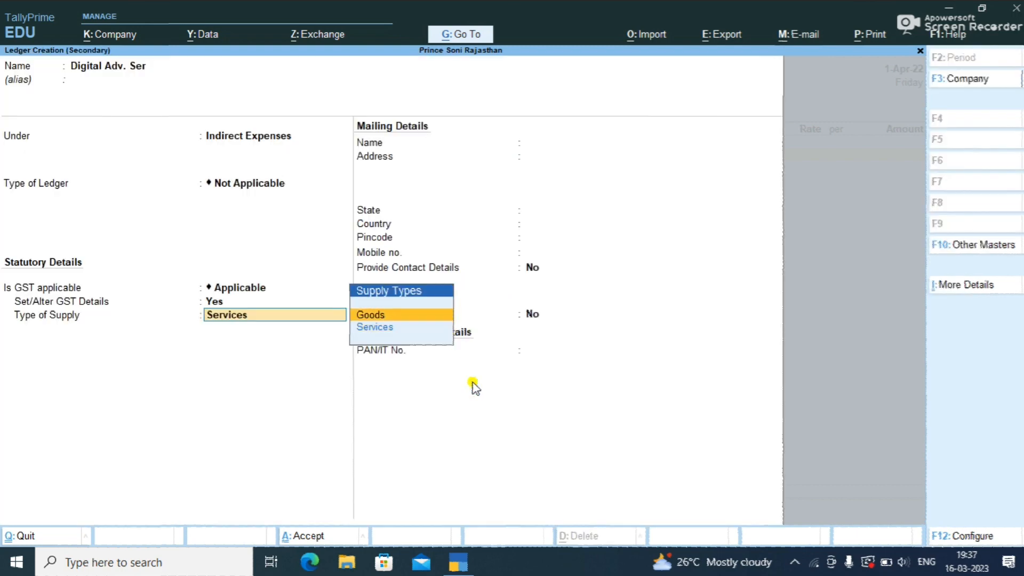
key("Down")
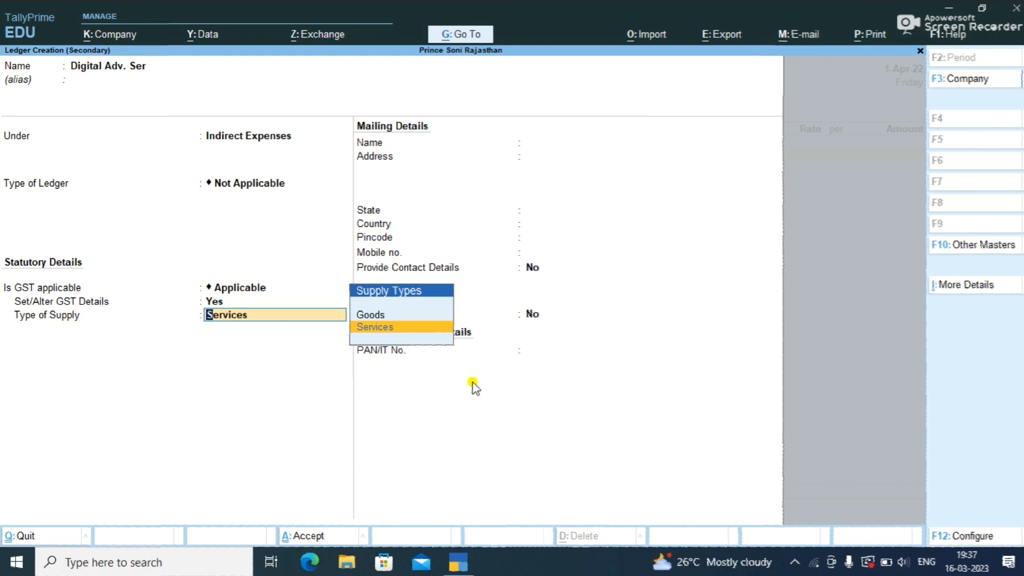
key("Return")
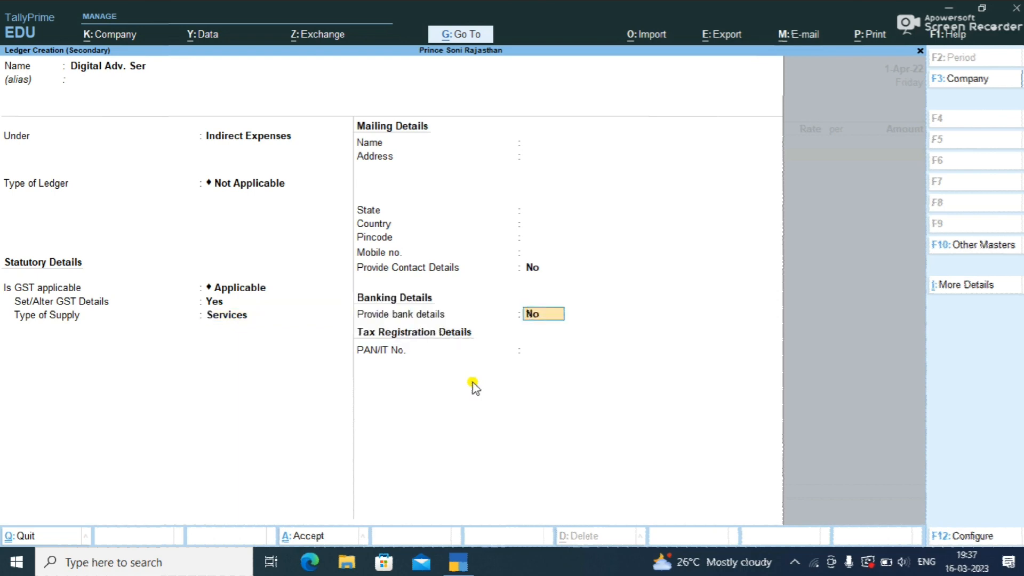
key("Return")
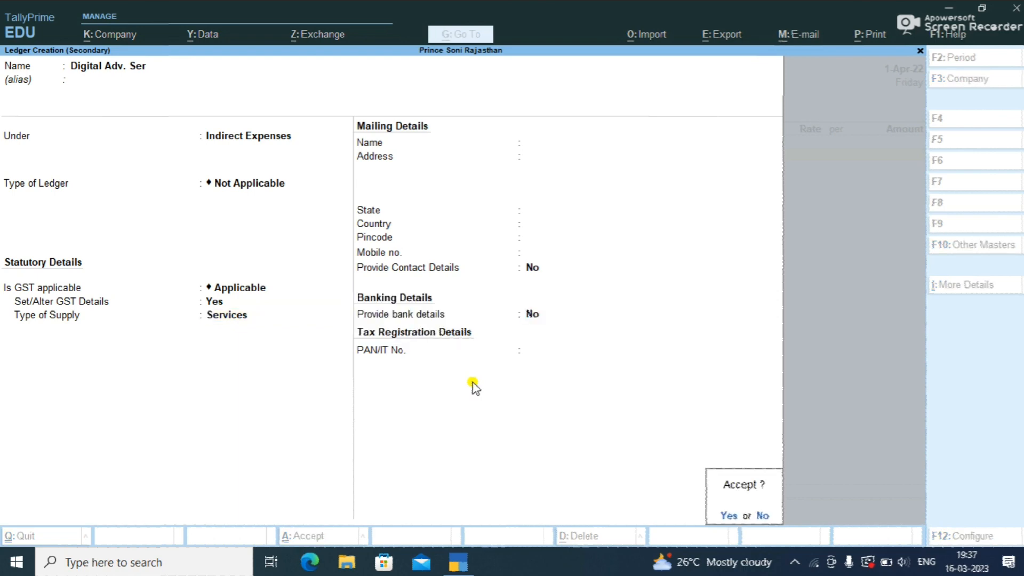
key("Return")
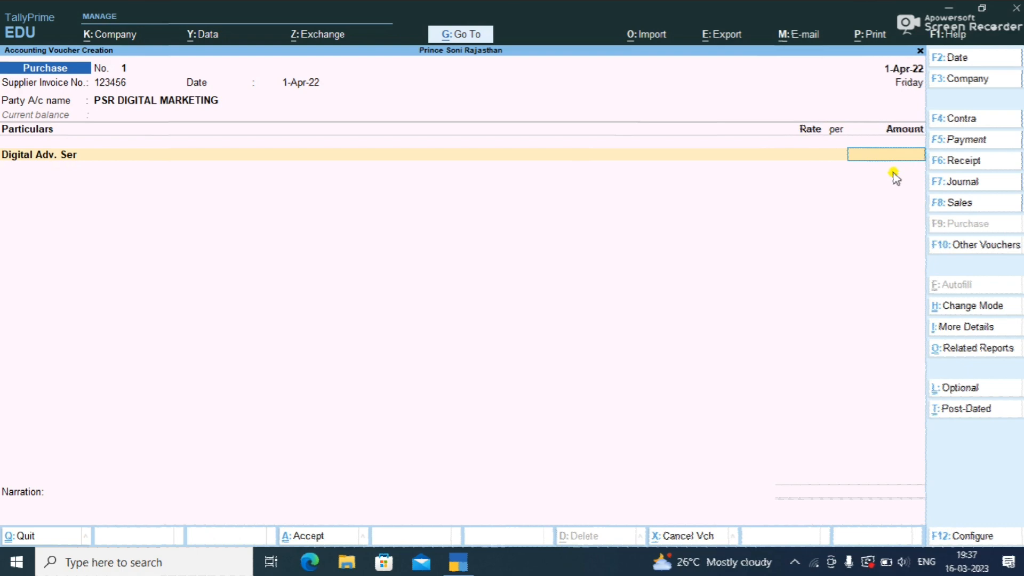
Enter 80000 as the Digital Adv. Ser amount and add CGST on the following line with its calculated amount.
type("80000")
key("Return")
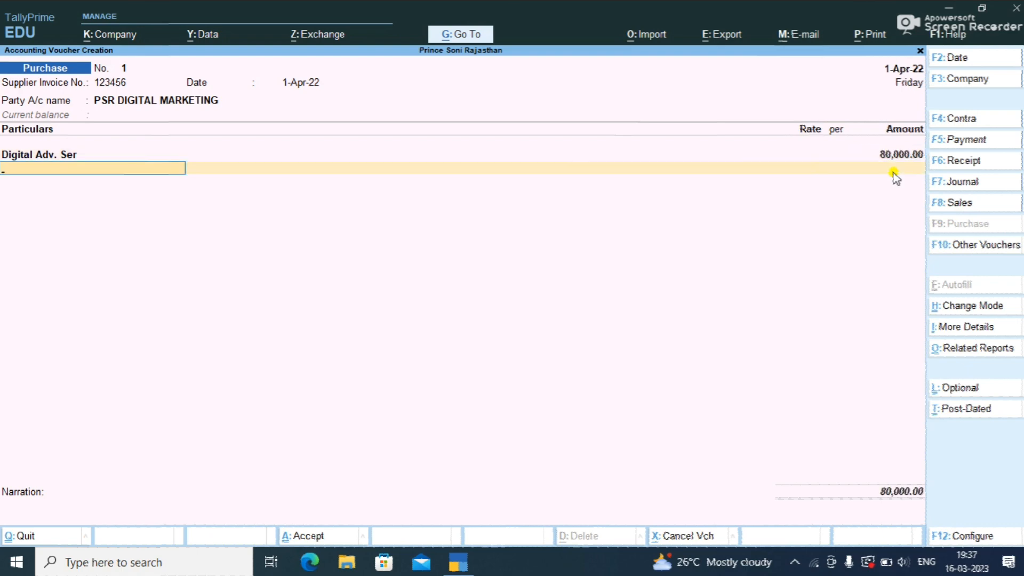
key("space")
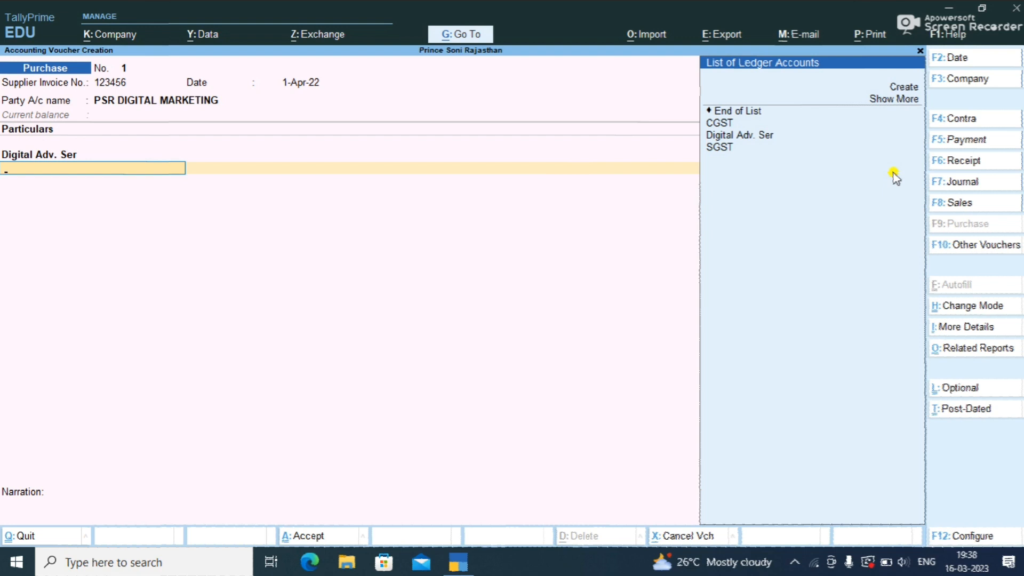
key("Down")
key("Down")
key("Down")
key("Down")
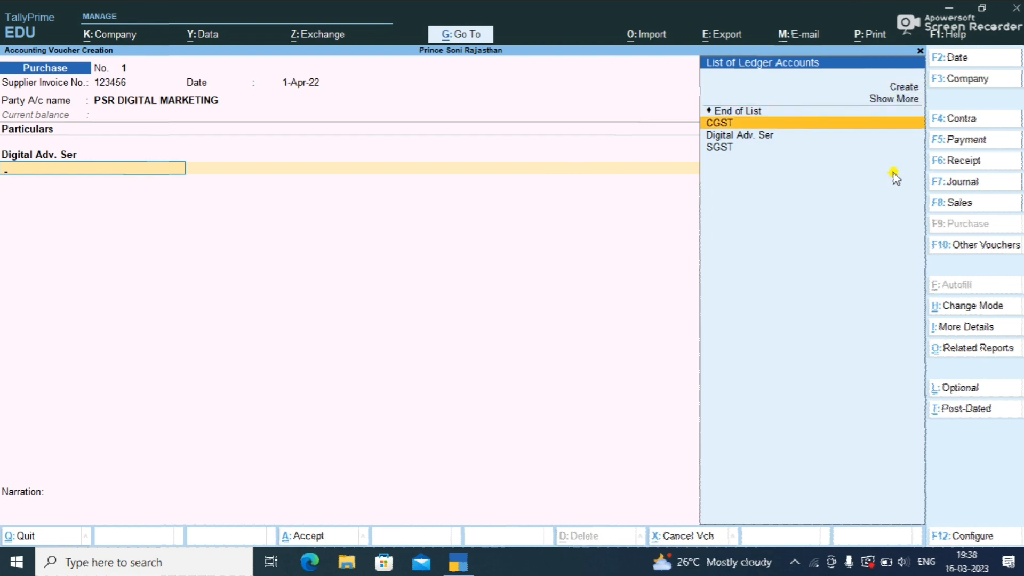
key("Return")
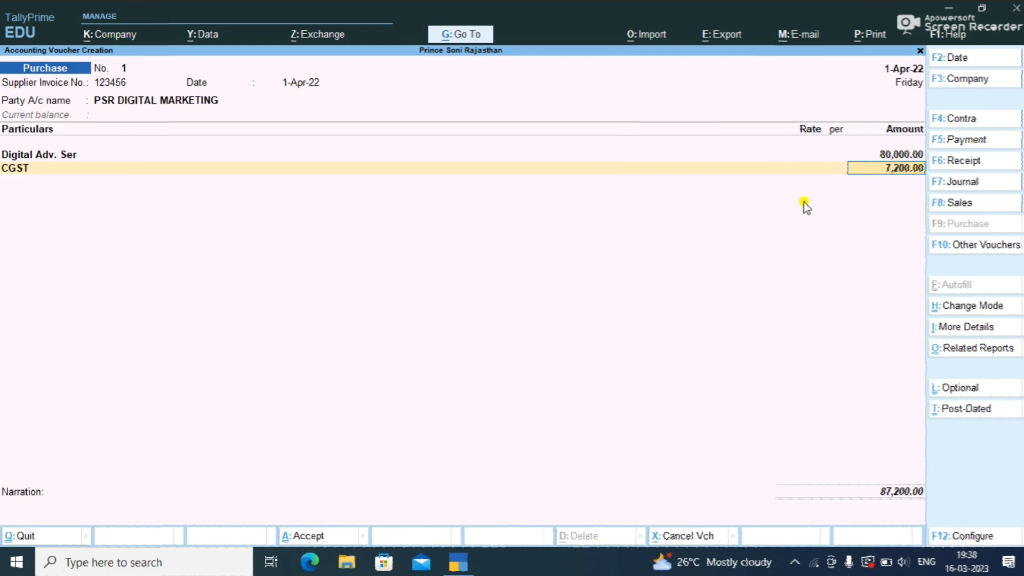
key("Return")
Add SGST as the third Particulars line of the purchase voucher, accepting its calculated amount.
key("Down")
key("Down")
key("Down")
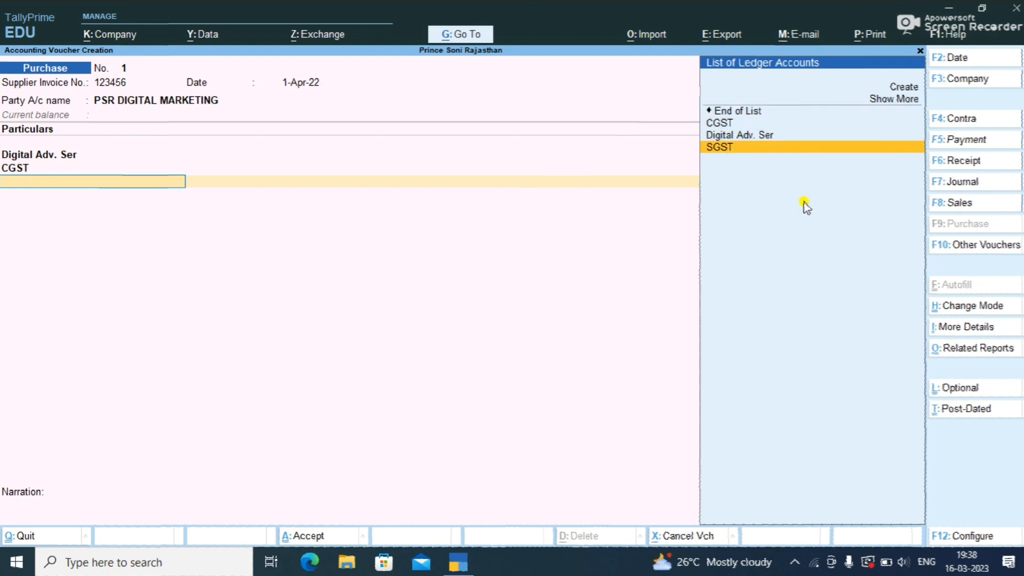
key("Return")
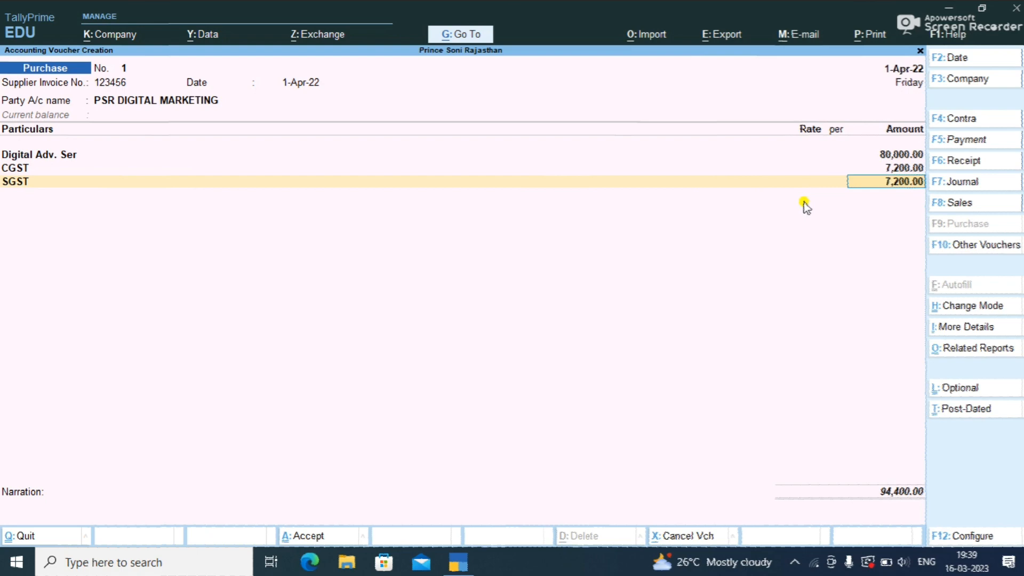
key("Return")
Accept the party's bill-wise details as a New Ref under the supplier invoice number, leave the narration blank, and save the purchase voucher.
key("Return")
key("Return")
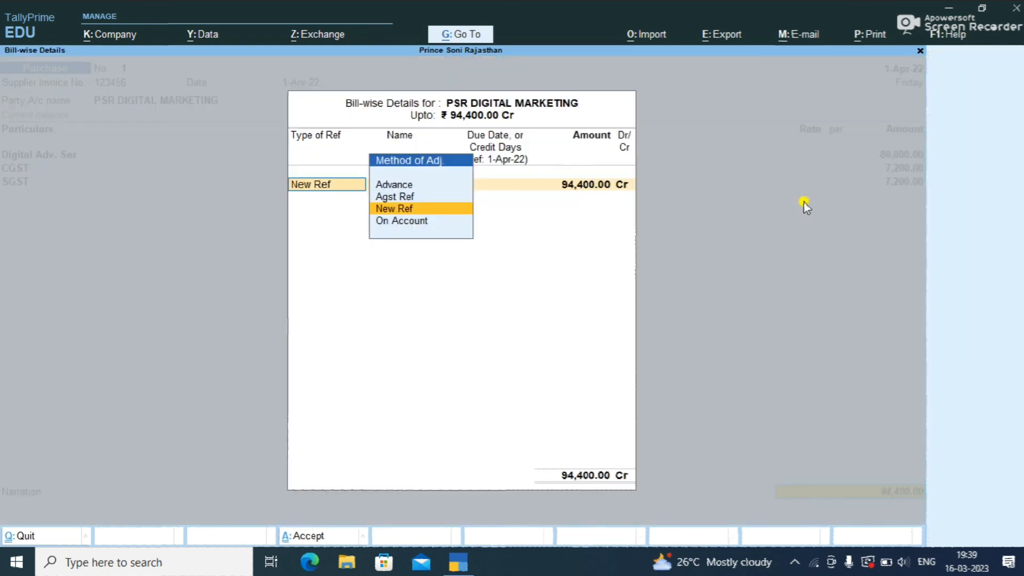
key("Return")
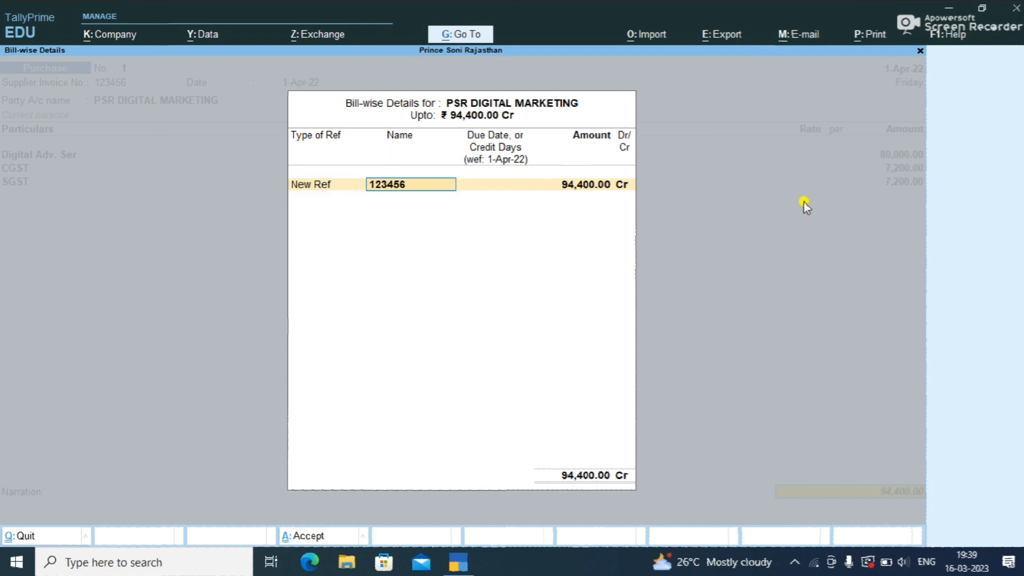
key("Return")
key("Return")
key("Return")
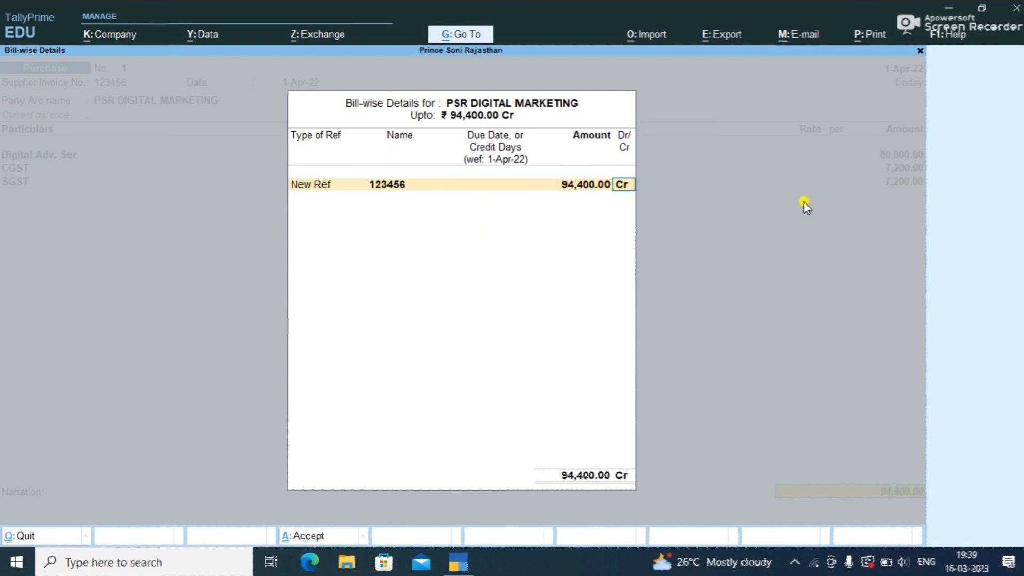
key("Return")
key("Return")
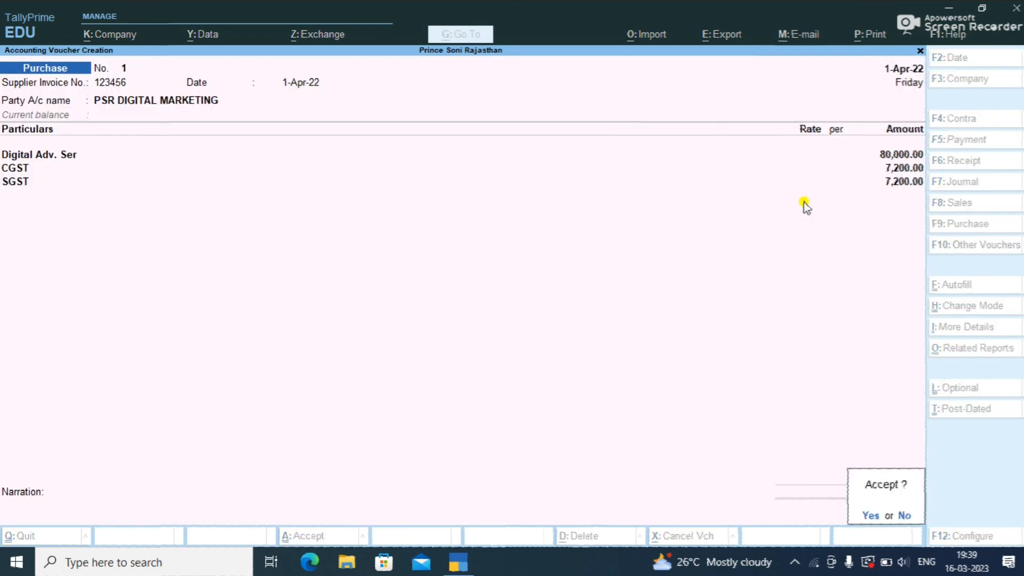
key("Return")
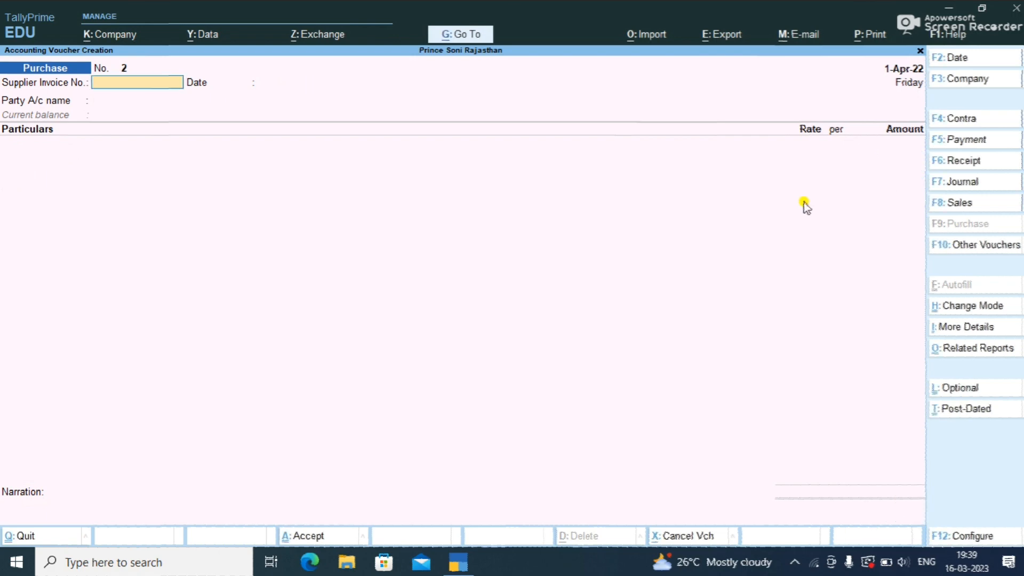
Leave purchase voucher creation and bring up the additional reports for the company.
key("Escape")
key("Return")
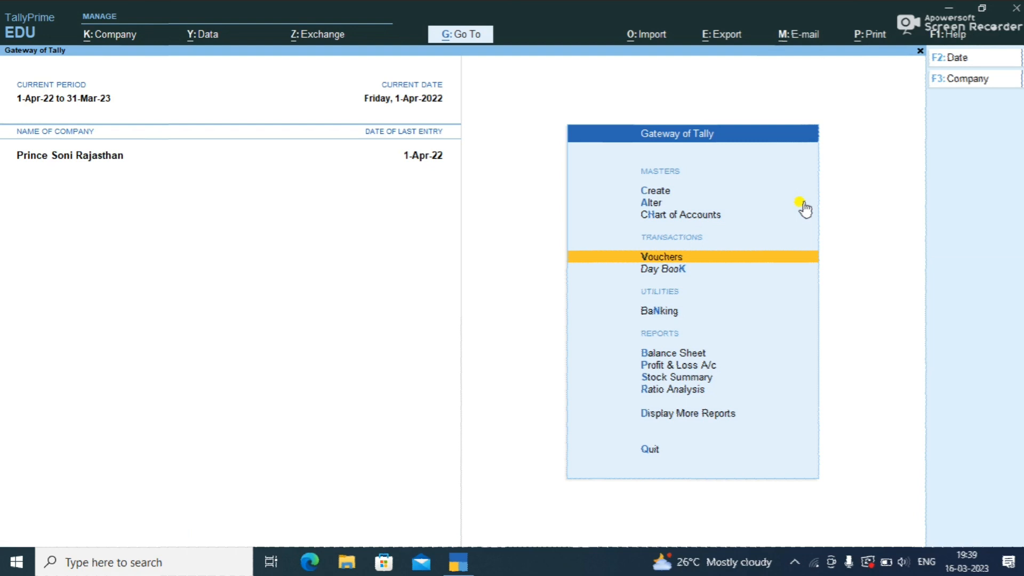
key("Down")
key("Down")
key("Down")
key("Down")
key("Down")
key("Down")
key("Down")
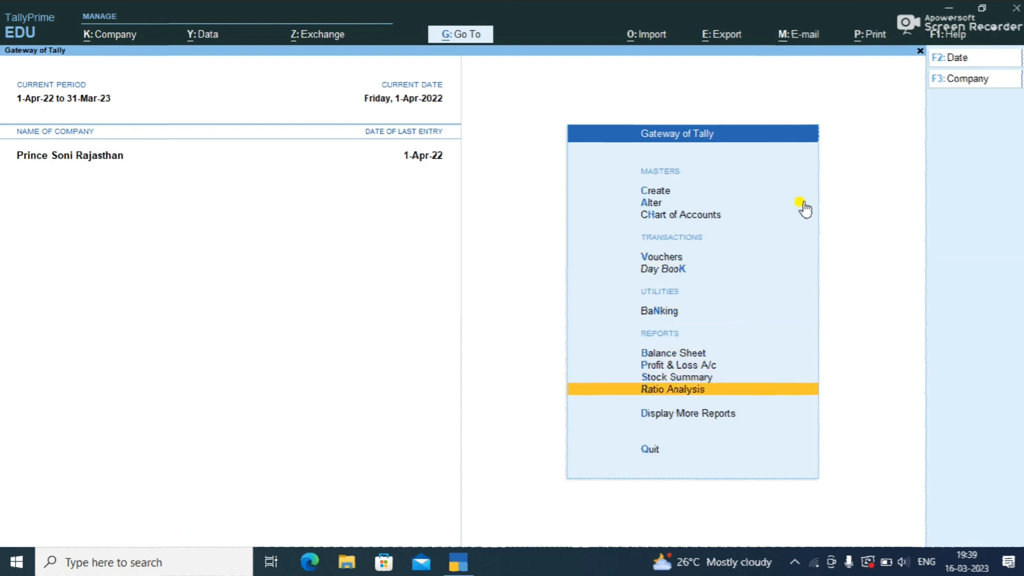
key("Return")
Open the GSTR-2 report from the company's GST reports.
key("Down")
key("Down")
key("Down")
key("Down")
key("Down")
key("Down")
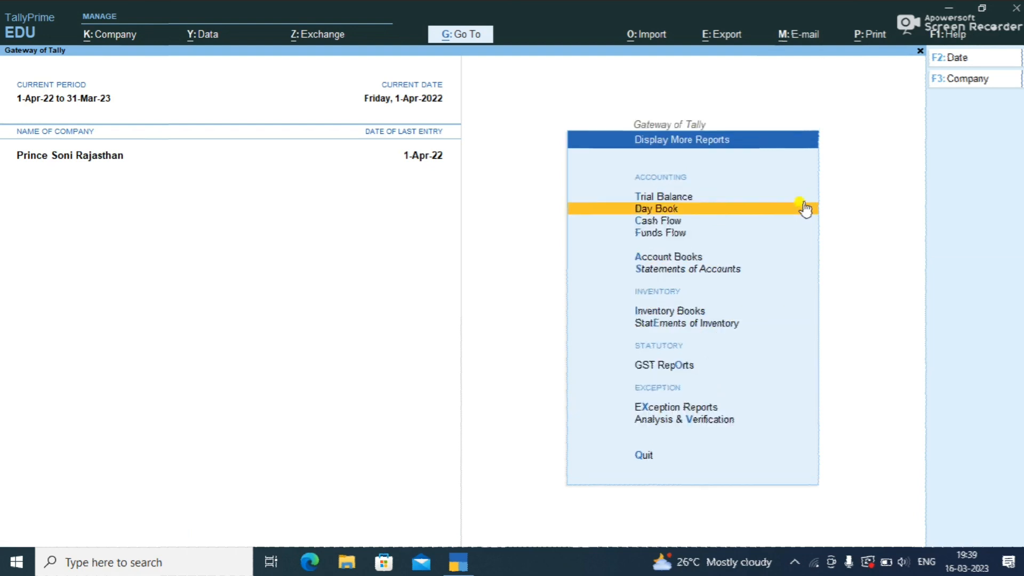
key("Down")
key("Down")
key("Down")
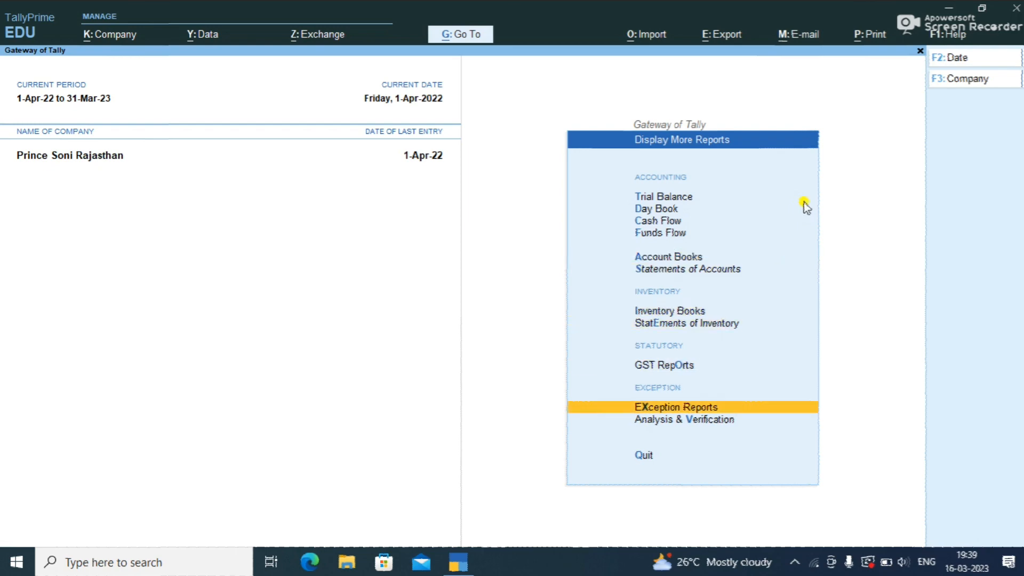
key("Up")
key("Return")
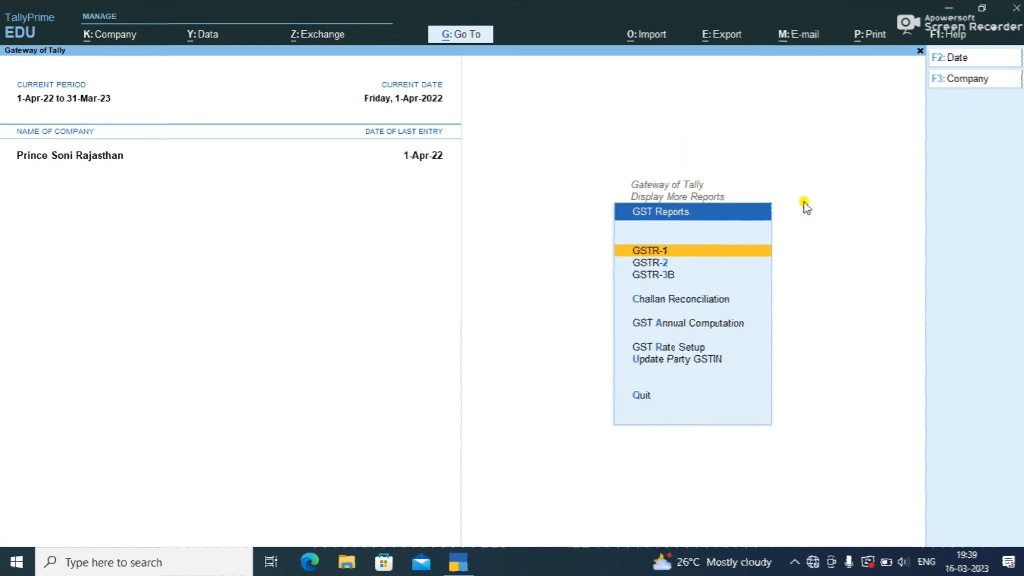
key("Down")
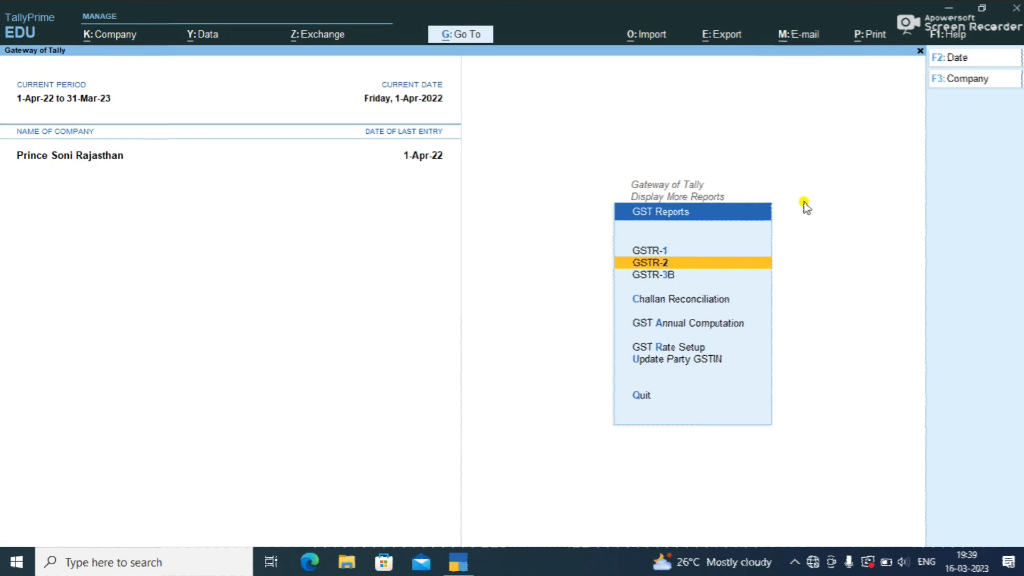
key("Return")
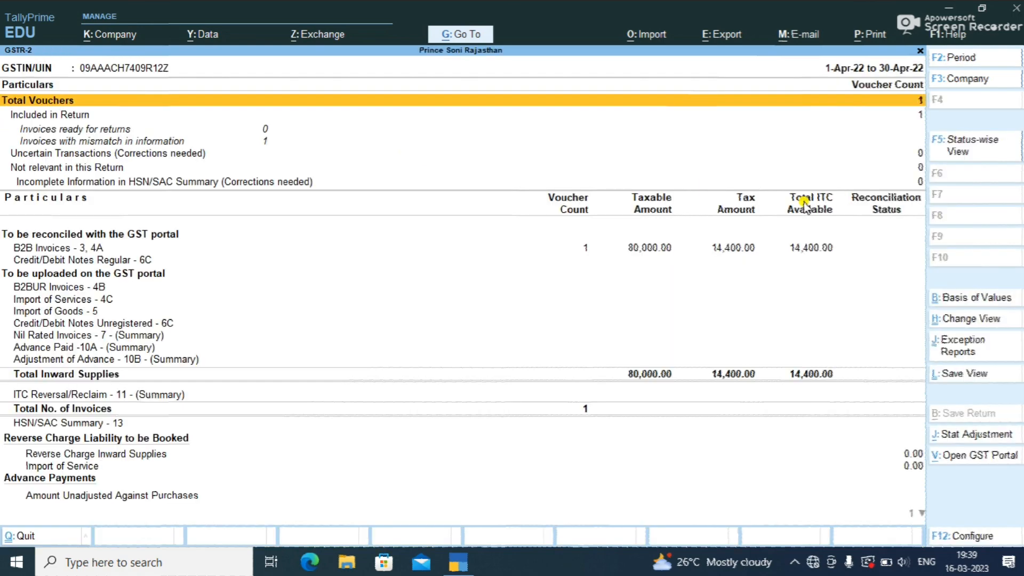
Drill down in GSTR-2 through B2B Invoices - 3, 4A to the individual invoices of PSR DIGITAL MARKETING.
key("Down")
key("Down")
key("Down")
key("Down")
key("Down")
key("Down")
key("Down")
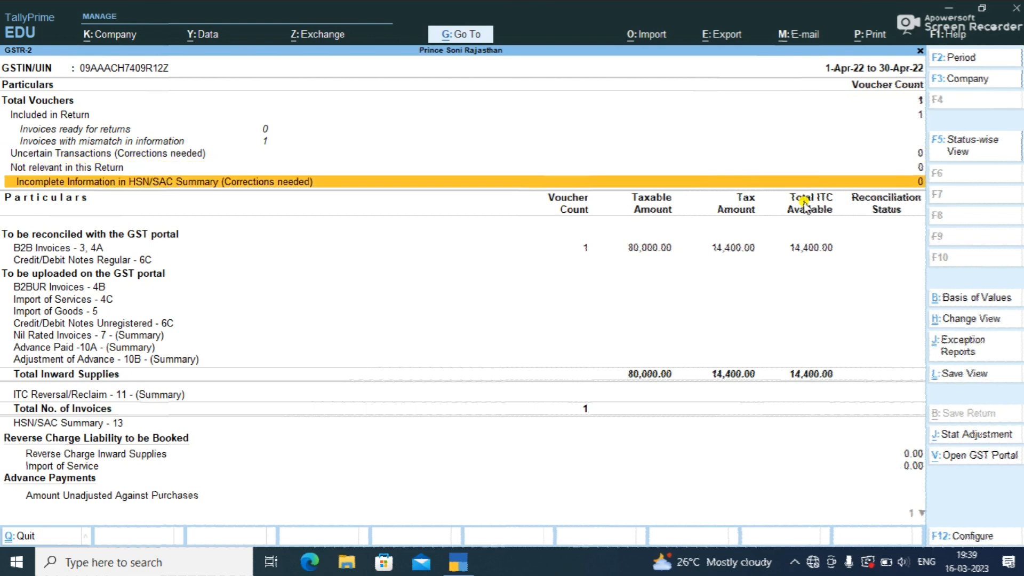
key("Return")
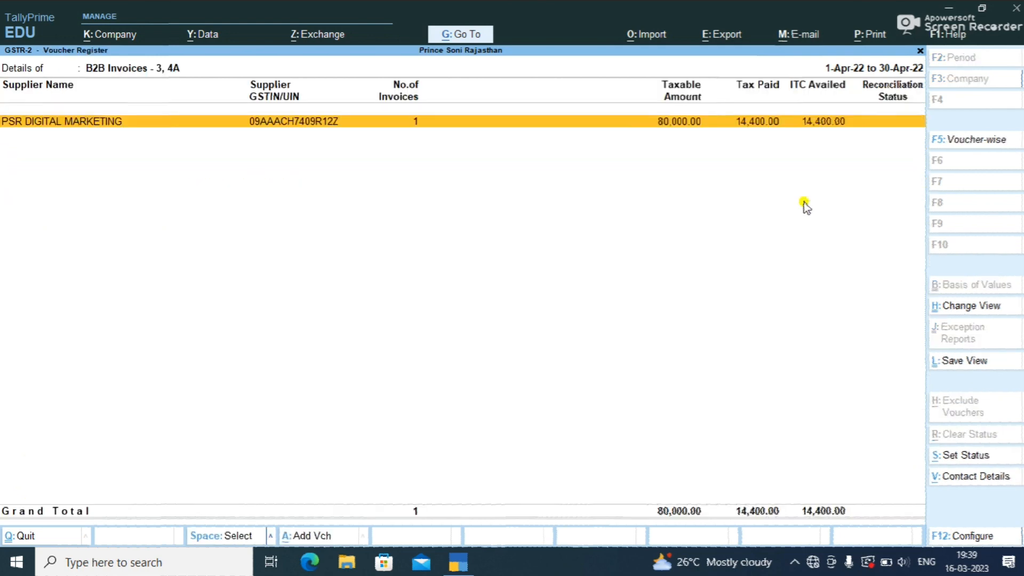
key("Return")
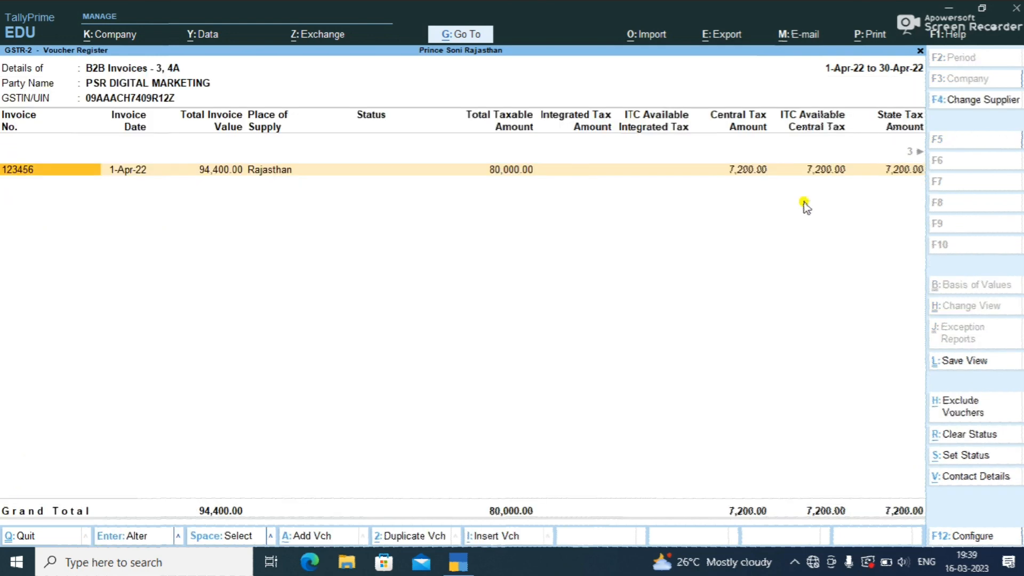